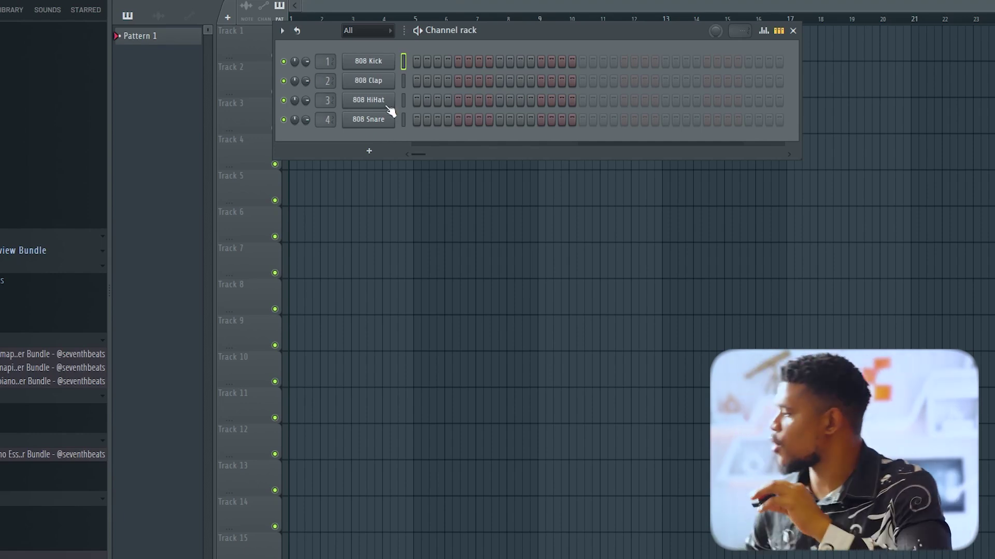
# Step: Insert a new FLEX instrument channel from the 808 Snare channel's menu
pyautogui.rightClick(372, 116)
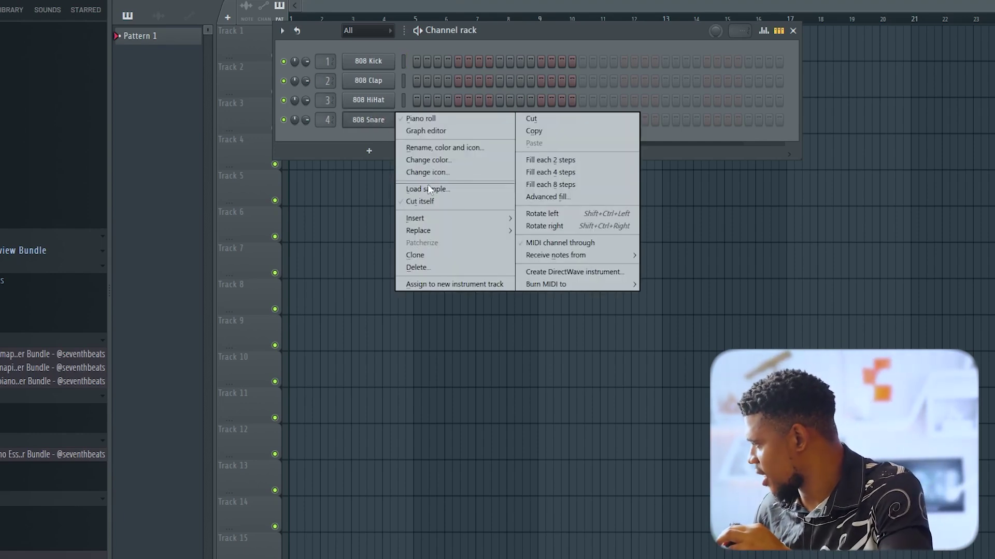
pyautogui.moveTo(436, 218)
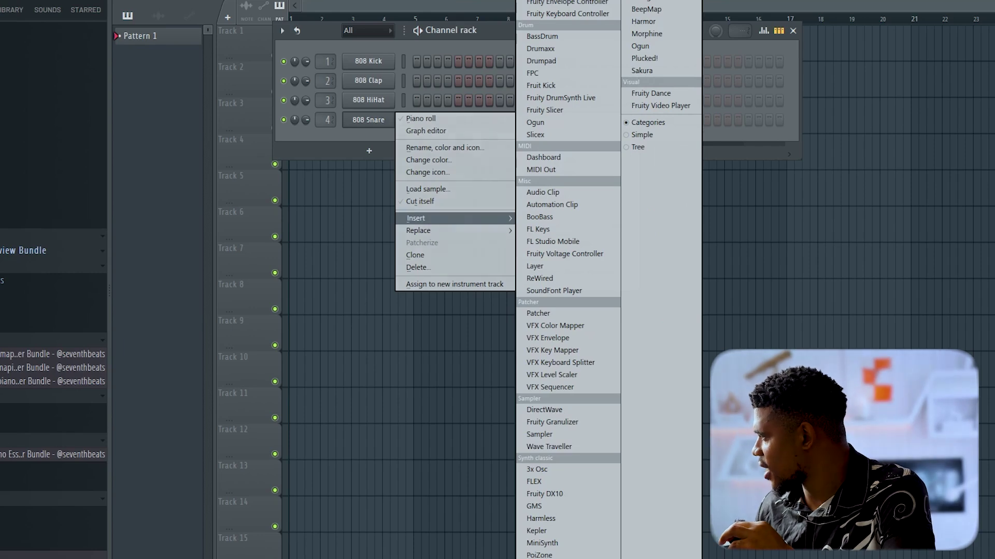
pyautogui.click(458, 218)
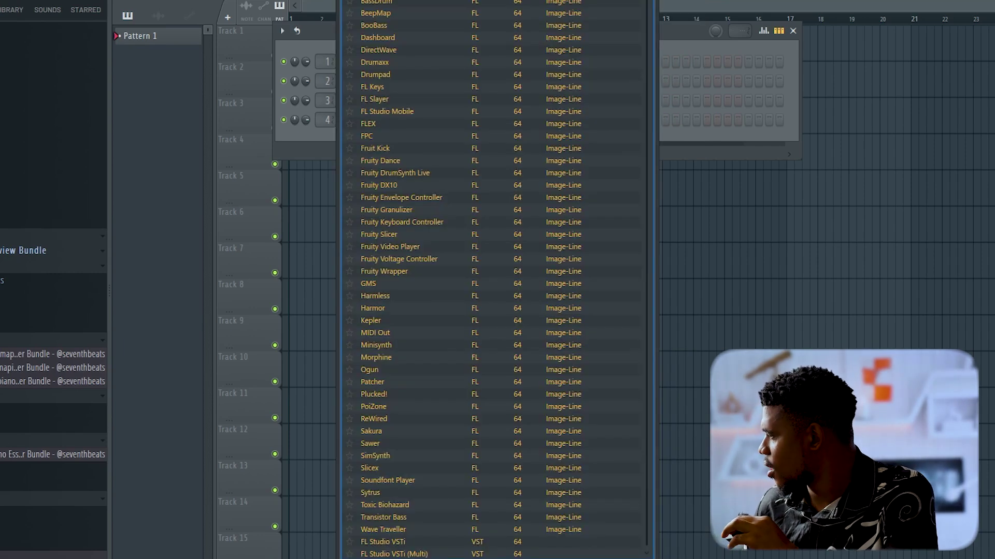
pyautogui.doubleClick(384, 124)
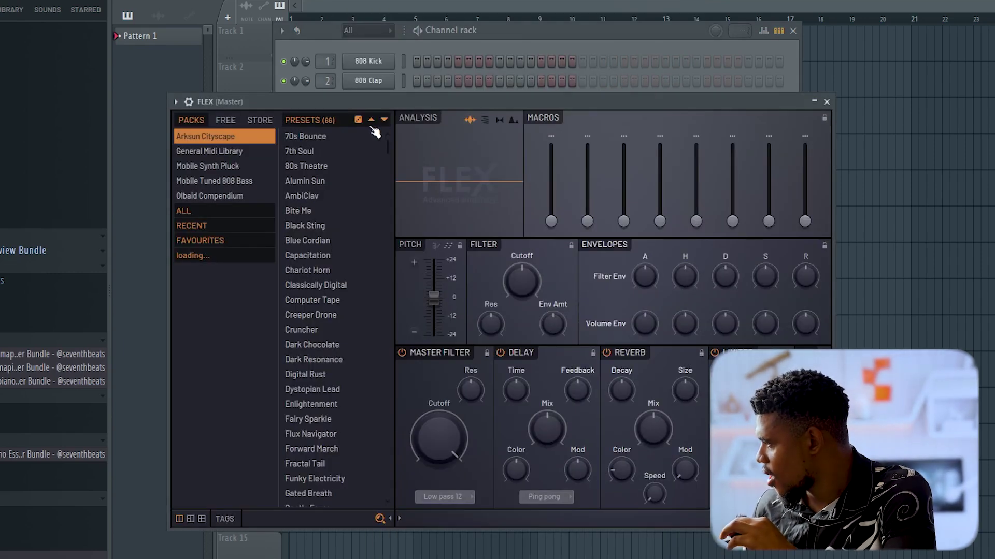
# Step: Load the Star Theme preset from the General Midi Library into FLEX
pyautogui.click(228, 153)
pyautogui.scroll(-20, 334, 284)
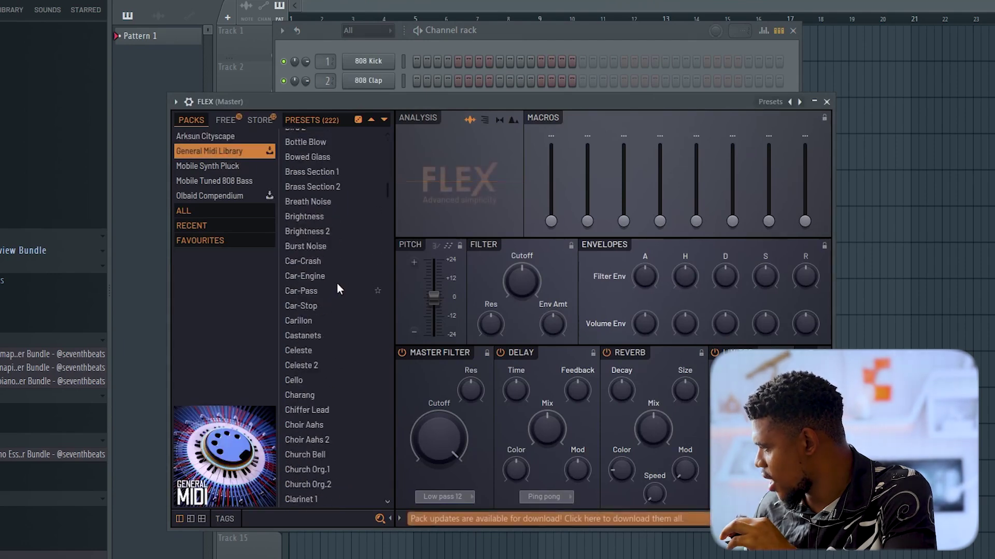
pyautogui.scroll(-20, 335, 281)
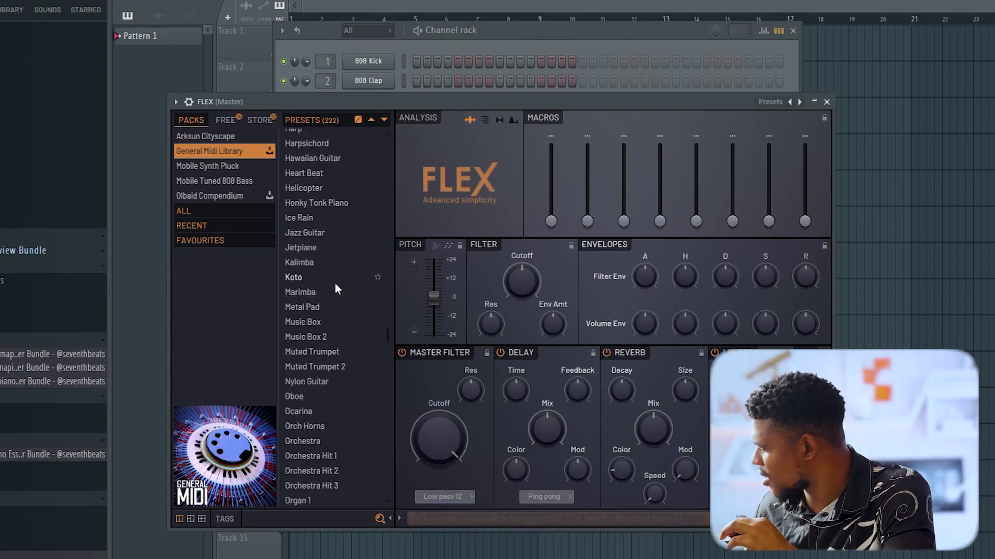
pyautogui.scroll(-4, 334, 284)
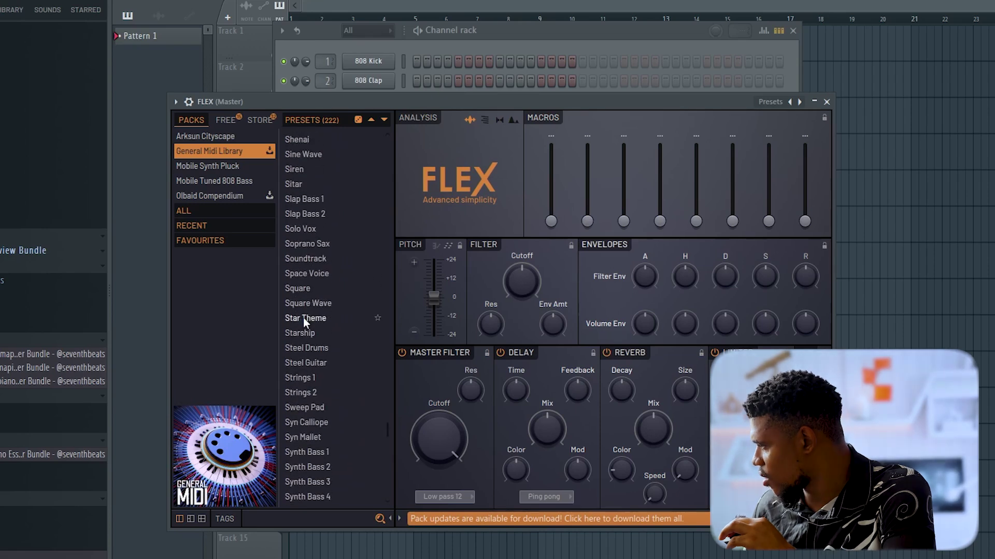
pyautogui.click(303, 318)
pyautogui.moveTo(321, 101); pyautogui.dragTo(357, 251)
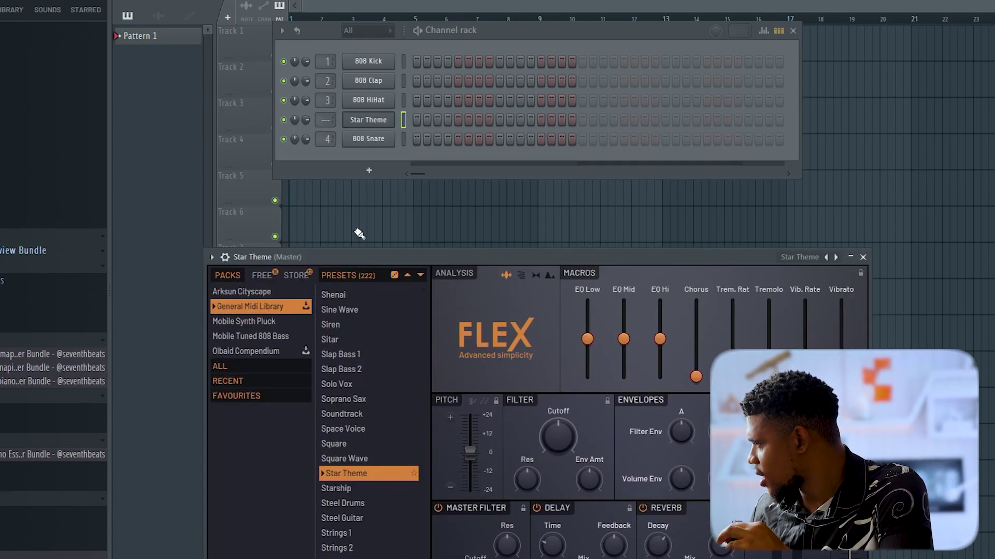
pyautogui.rightClick(365, 113)
# Step: Open the Star Theme piano roll and audition low notes to find the pitch
pyautogui.click(405, 123)
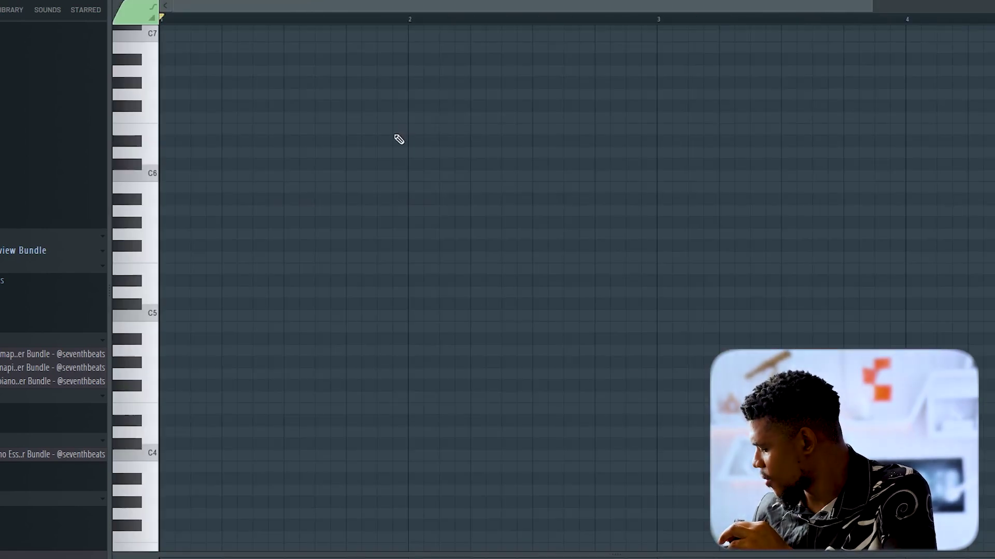
pyautogui.click(123, 482)
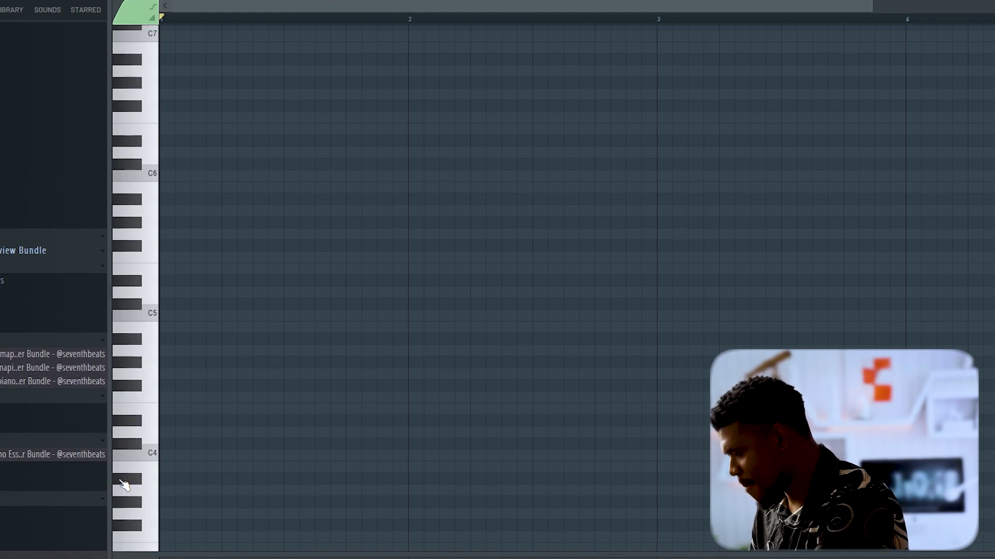
pyautogui.click(124, 481)
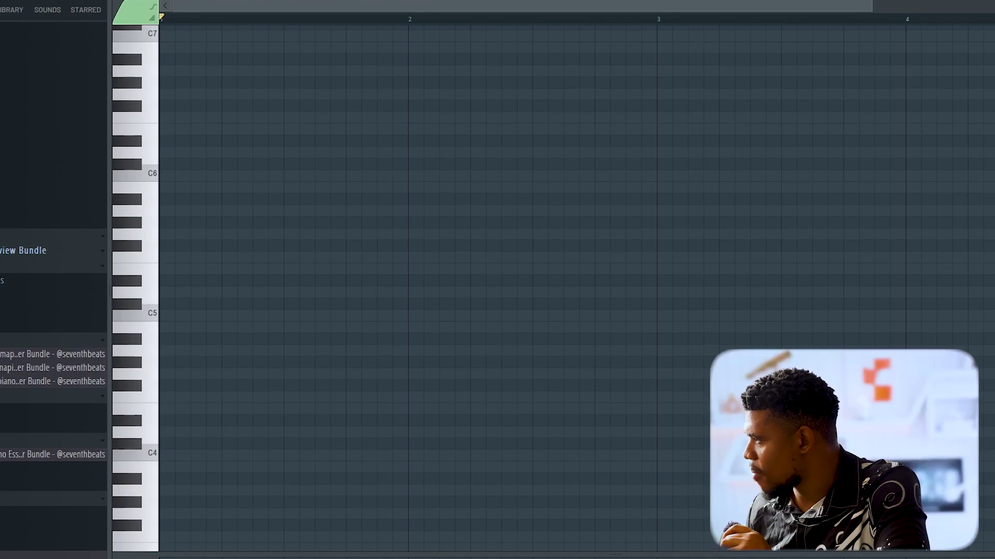
pyautogui.press('space')
# Step: Draw the D4, E4, F4 and A#3 melody notes, playing the pattern back as you go
pyautogui.click(175, 432)
pyautogui.press('space')
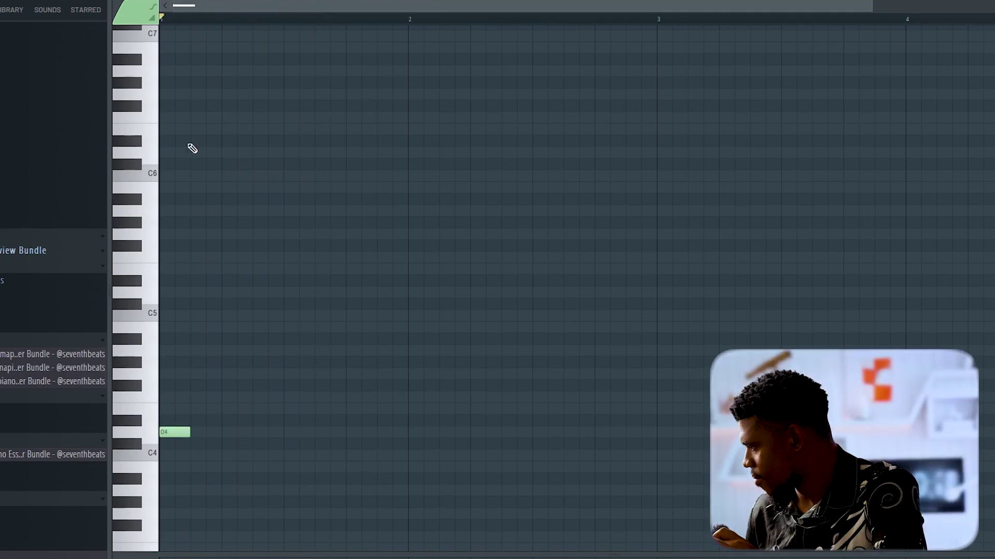
pyautogui.click(392, 408)
pyautogui.press('space')
pyautogui.click(545, 397)
pyautogui.scroll(1, 546, 451)
pyautogui.moveTo(542, 432); pyautogui.dragTo(504, 433)
pyautogui.press('space')
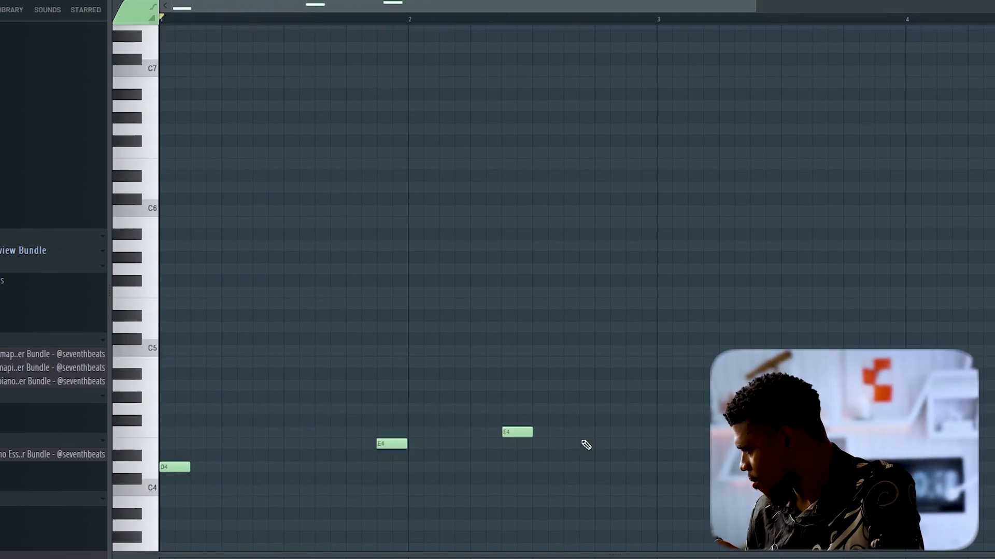
pyautogui.click(666, 513)
pyautogui.moveTo(665, 514); pyautogui.dragTo(645, 514)
pyautogui.press('space')
pyautogui.scroll(-1, 639, 477)
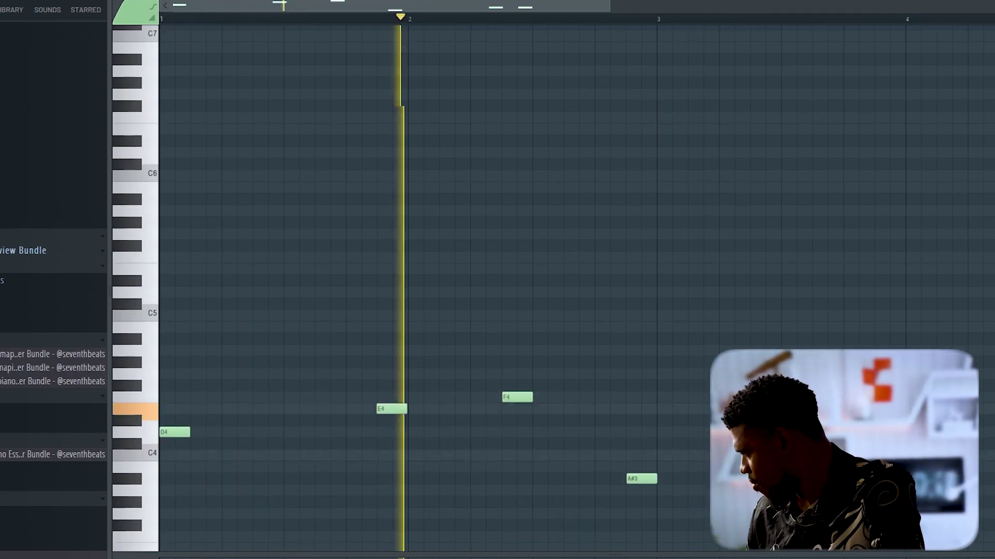
pyautogui.scroll(-2, 757, 102)
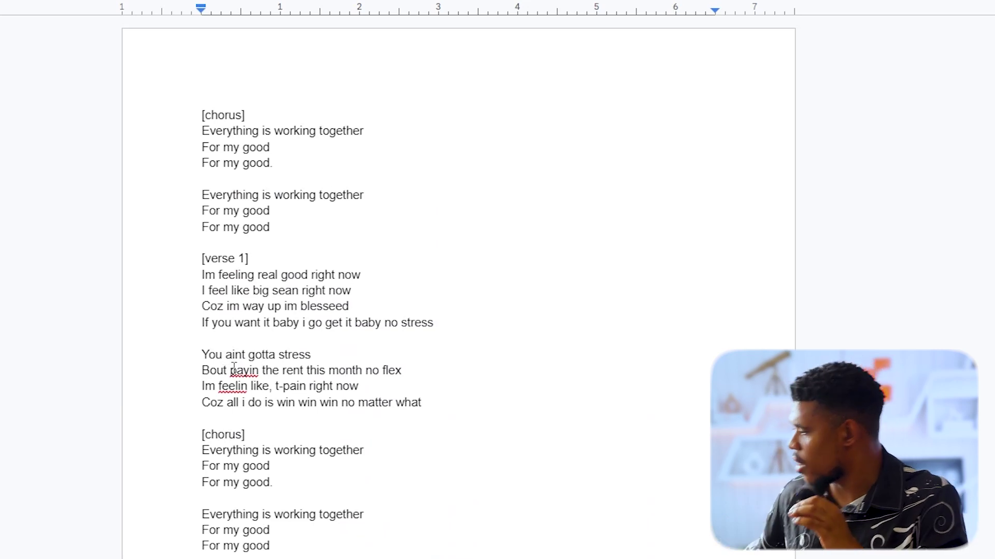
# Step: Scroll through the lyrics and add an empty line after the second [chorus] label
pyautogui.scroll(-5, 182, 233)
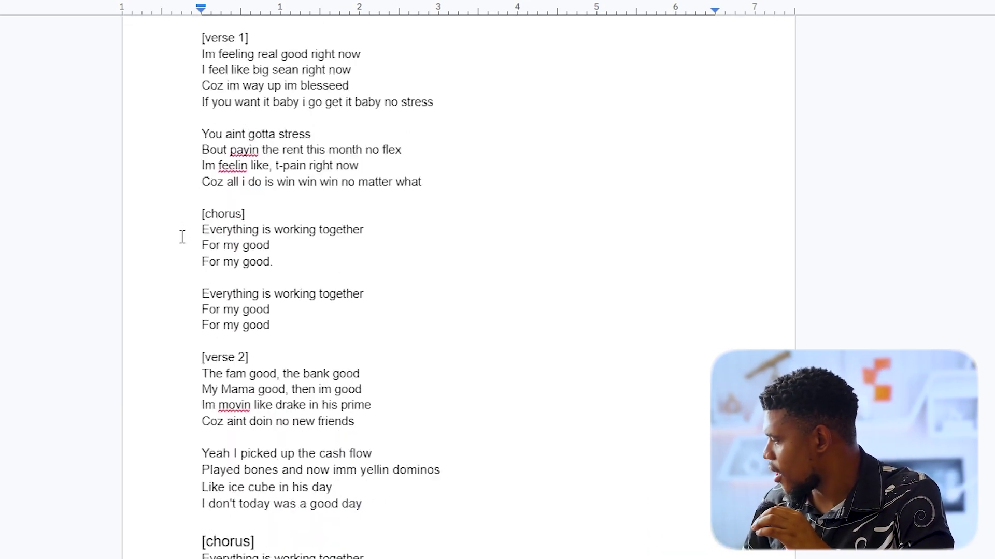
pyautogui.scroll(-3, 183, 236)
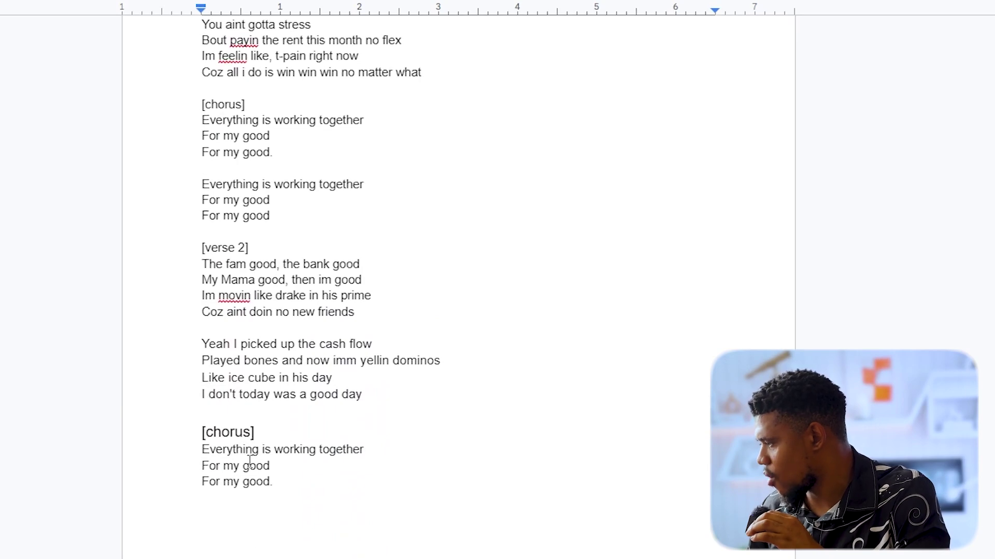
pyautogui.scroll(-5, 250, 461)
pyautogui.scroll(11, 256, 460)
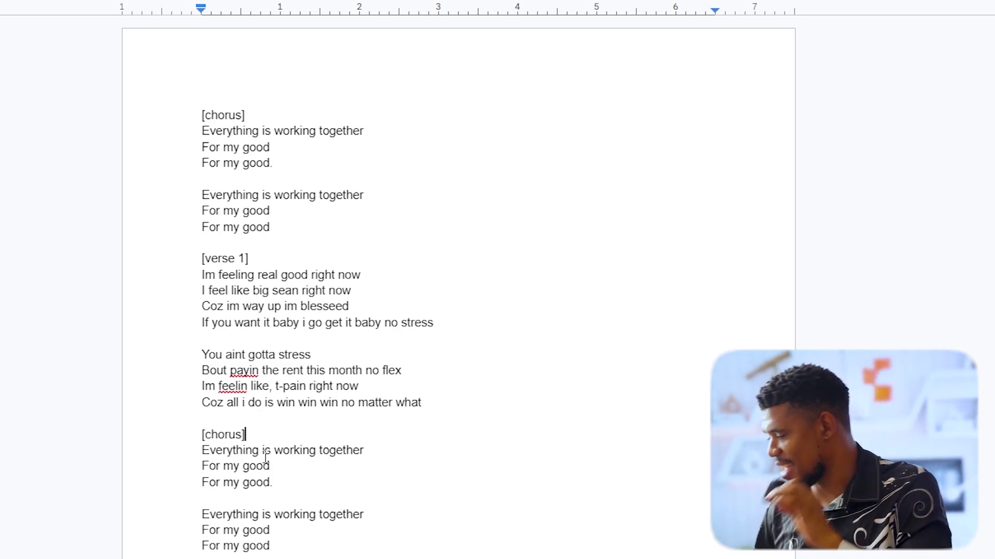
pyautogui.scroll(-2, 272, 471)
pyautogui.scroll(2, 243, 91)
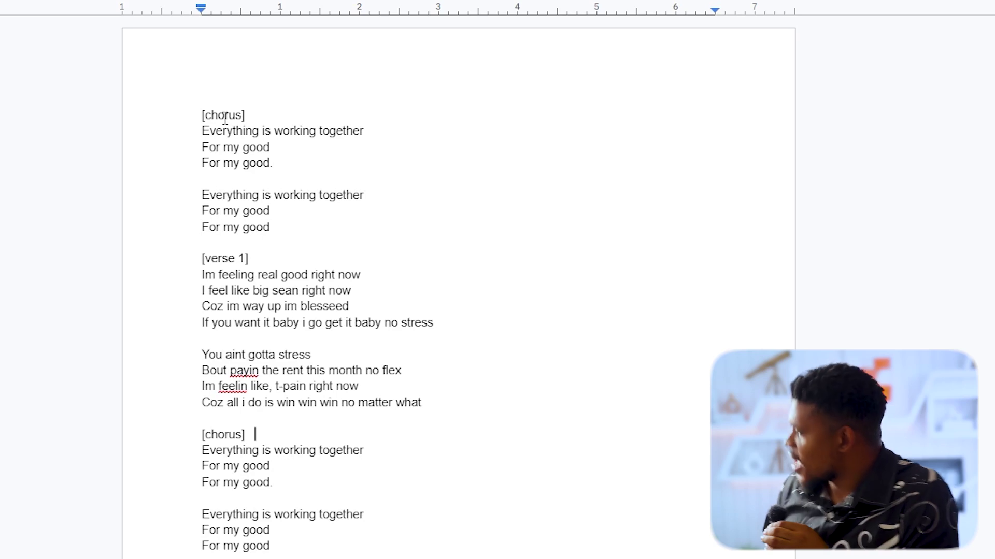
pyautogui.press('Return')
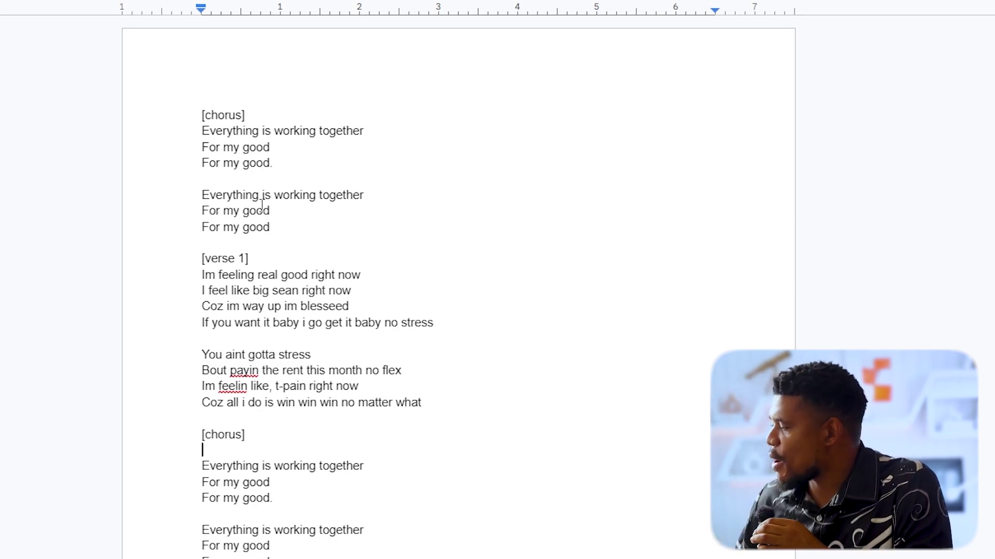
pyautogui.scroll(-1, 234, 229)
pyautogui.scroll(-2, 234, 230)
pyautogui.scroll(-2, 234, 229)
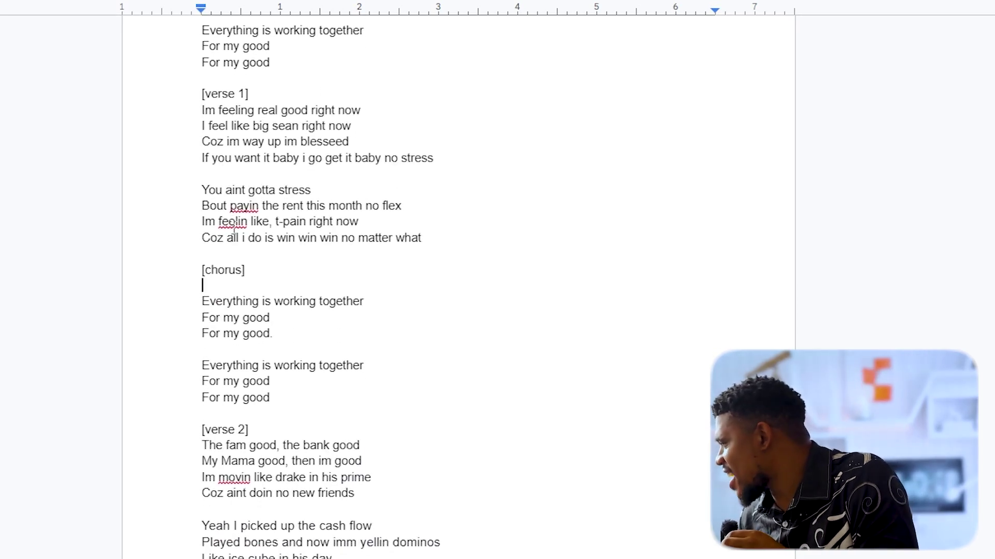
pyautogui.scroll(2, 234, 228)
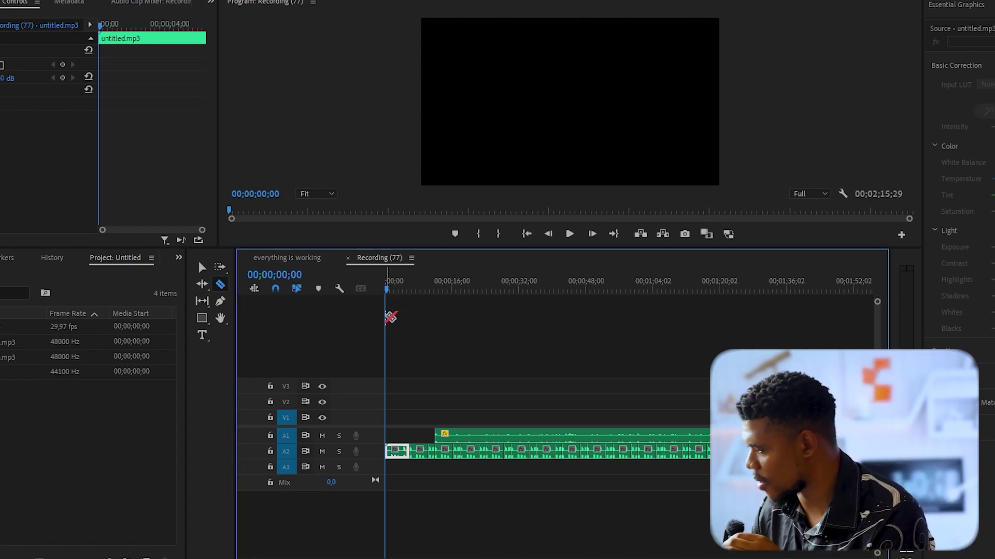
pyautogui.press('space')
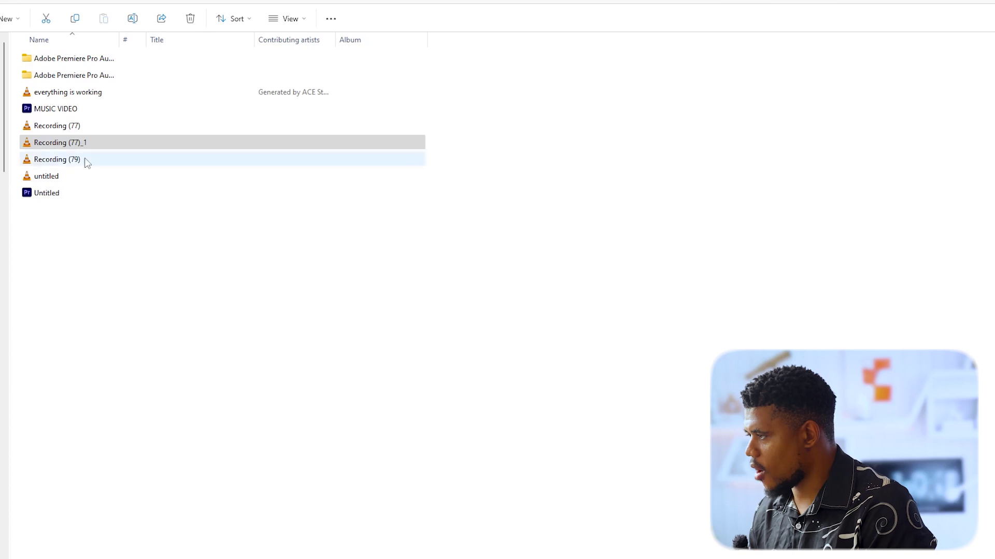
pyautogui.click(67, 142)
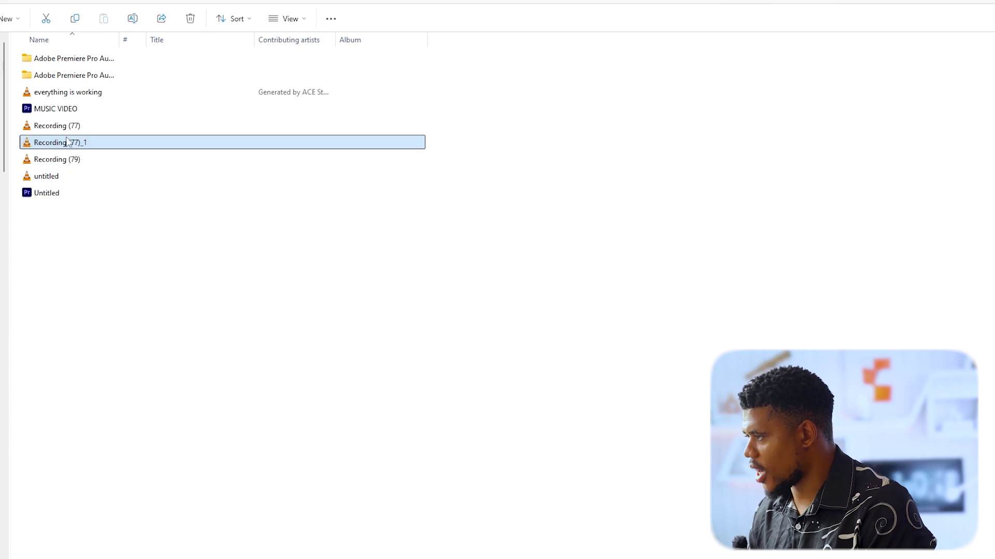
pyautogui.moveTo(67, 142); pyautogui.dragTo(241, 78)
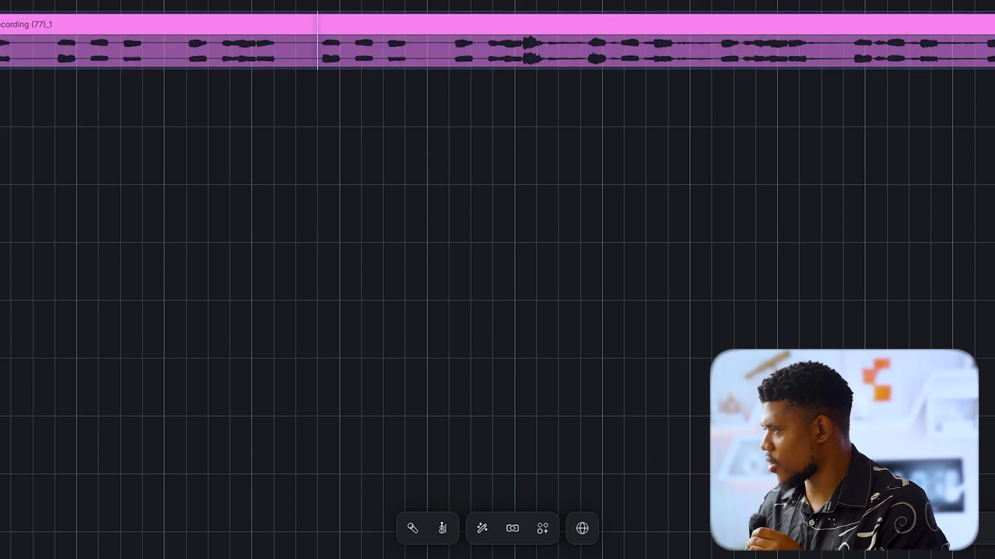
pyautogui.click(492, 47)
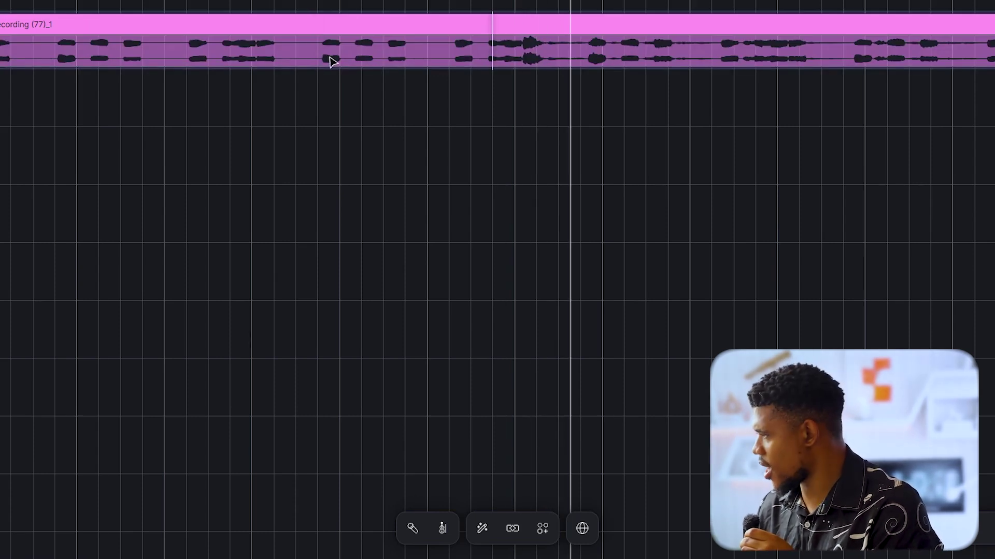
pyautogui.press('space')
pyautogui.click(329, 25)
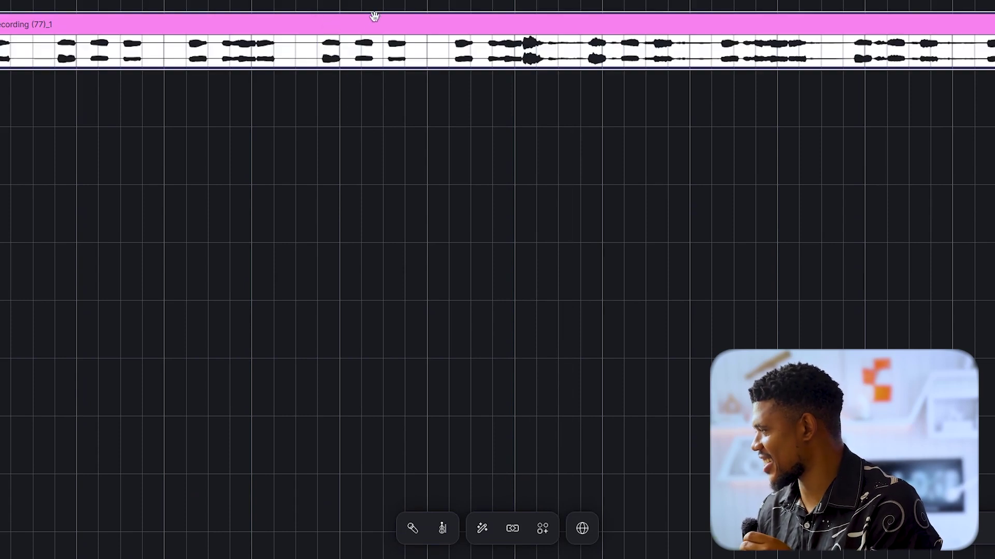
# Step: Run AI Tools > Music Enhancer on the entire vocal recording
pyautogui.rightClick(356, 25)
pyautogui.moveTo(413, 40)
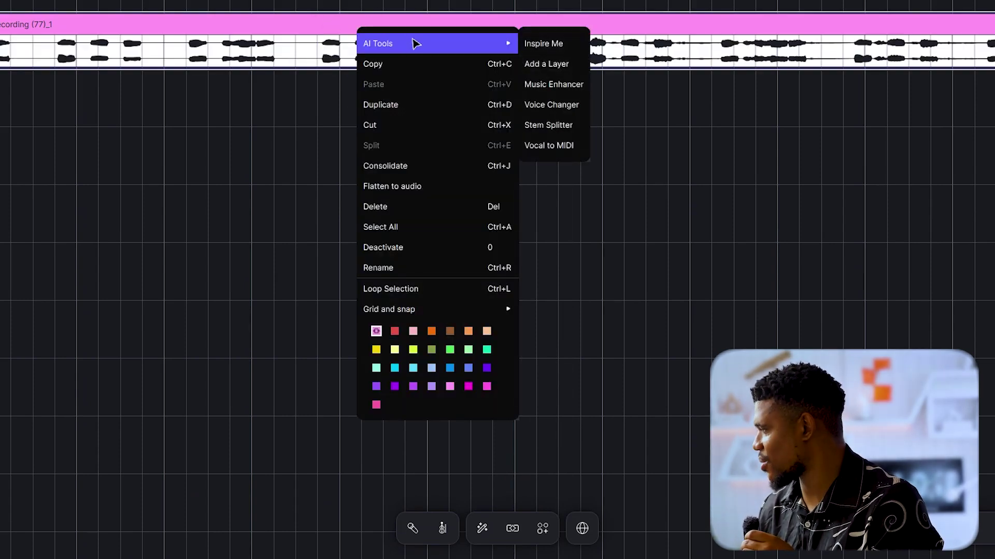
pyautogui.click(575, 86)
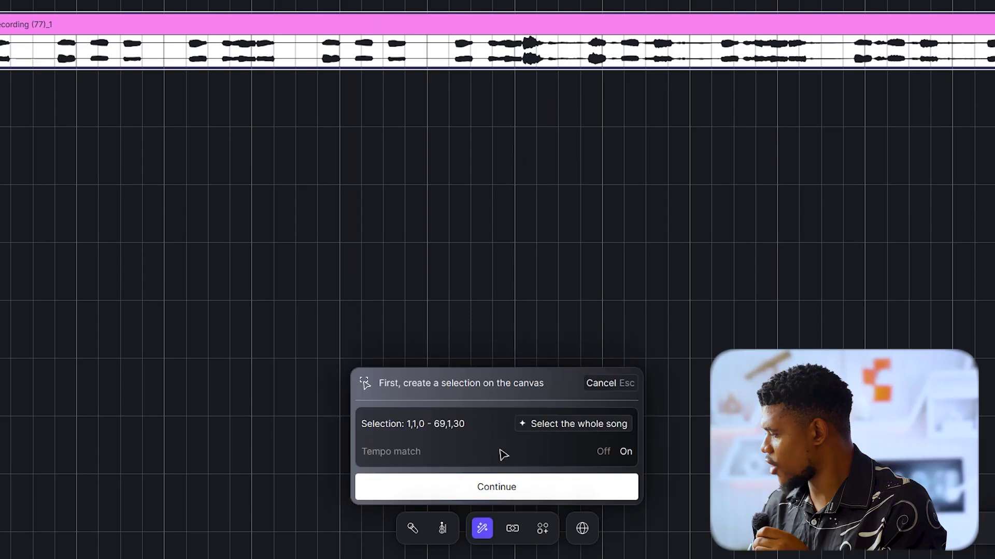
pyautogui.click(494, 492)
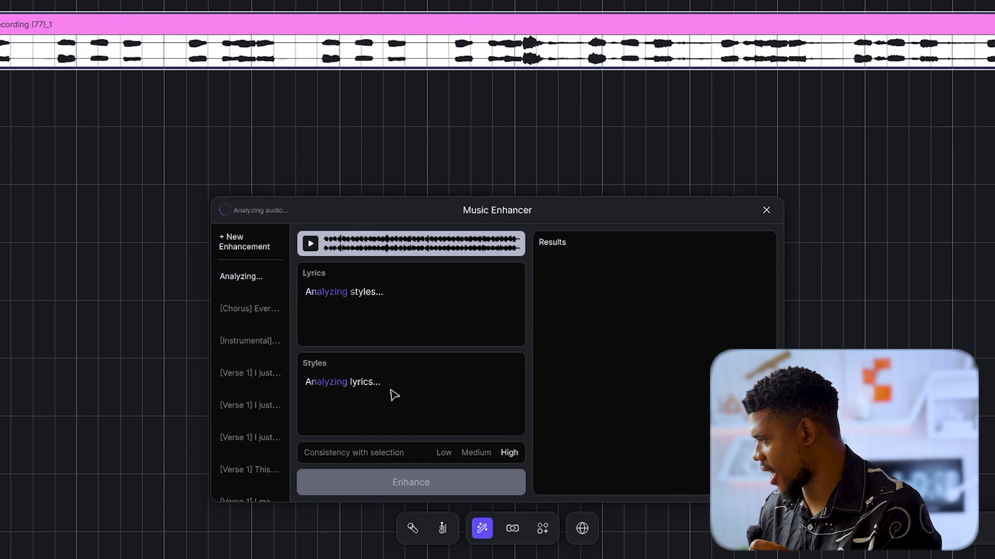
# Step: Scroll to the drafted results and begin selecting the R&B style description
pyautogui.scroll(-10, 357, 287)
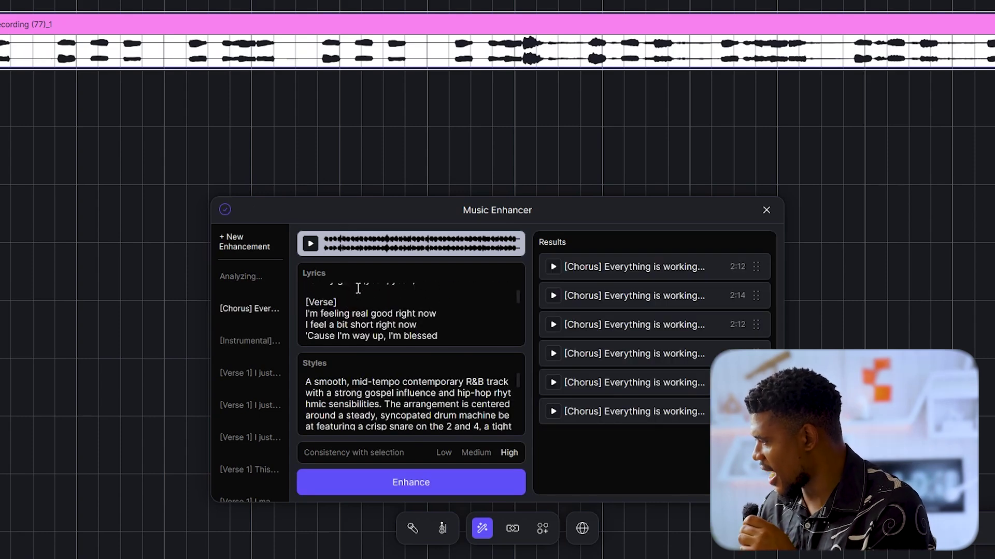
pyautogui.scroll(-3, 359, 289)
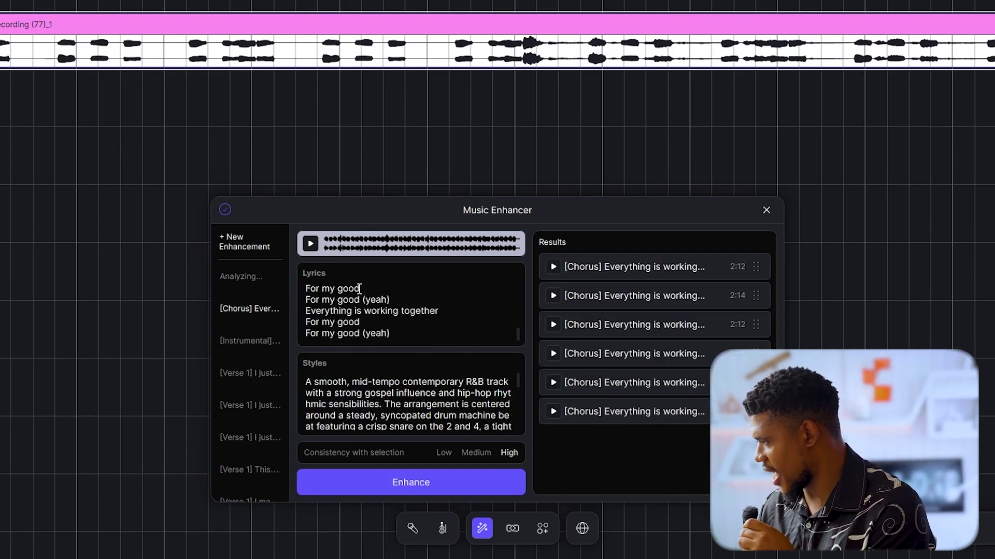
pyautogui.doubleClick(359, 395)
# Step: Replace the style description with 'a trap afrobeats fusion track'
pyautogui.moveTo(359, 395); pyautogui.dragTo(497, 555)
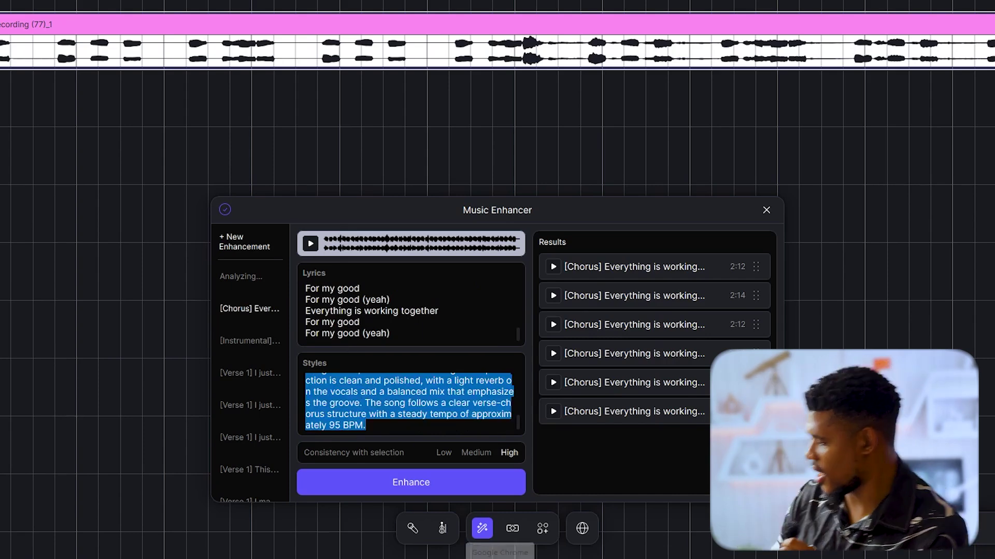
pyautogui.write('a trap a')
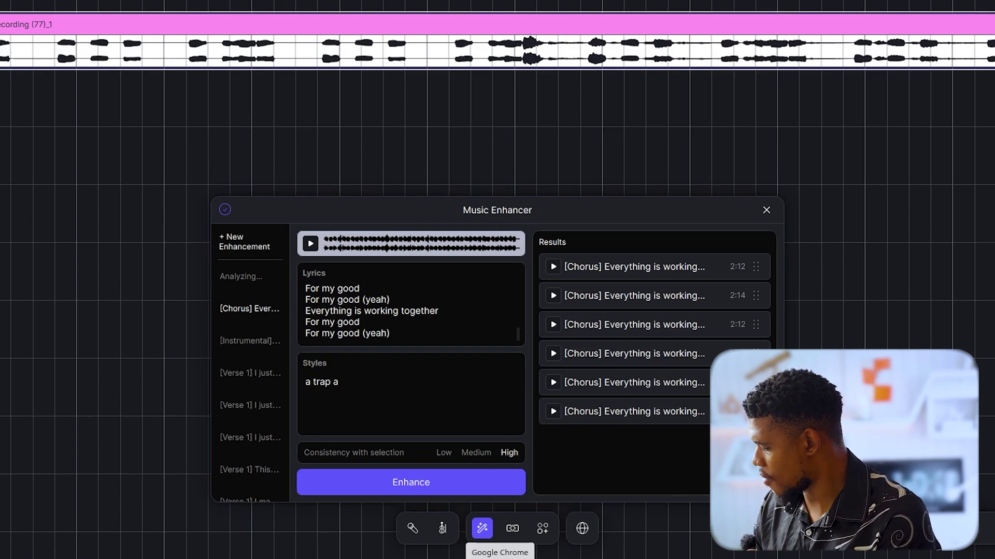
pyautogui.write('frobeats fus')
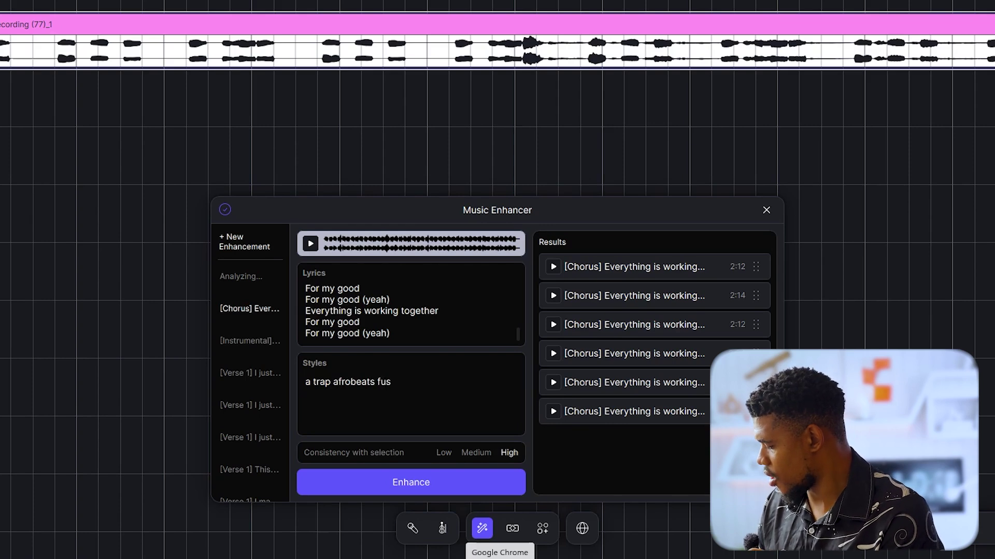
pyautogui.write('ion tra')
pyautogui.write('ck')
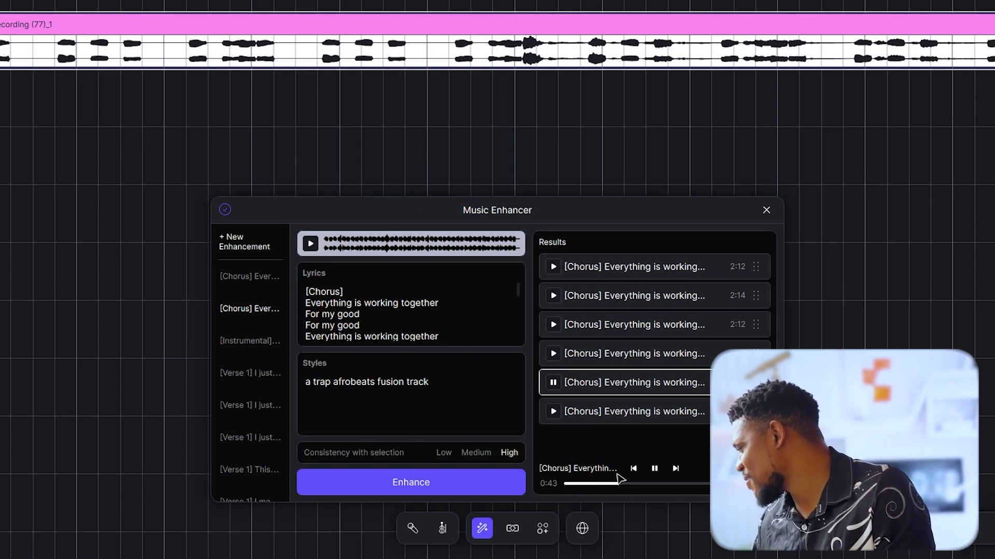
# Step: Pause the generated song preview in the Music Enhancer player
pyautogui.click(655, 468)
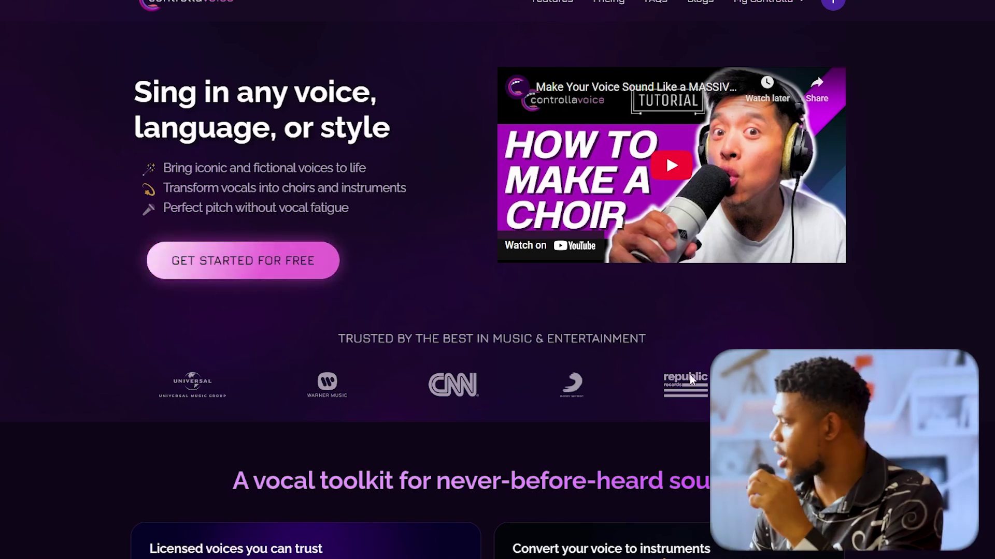
# Step: Go to Swap Voice from My Controlla, view Instant Clone, then return to Studio Models
pyautogui.click(785, 9)
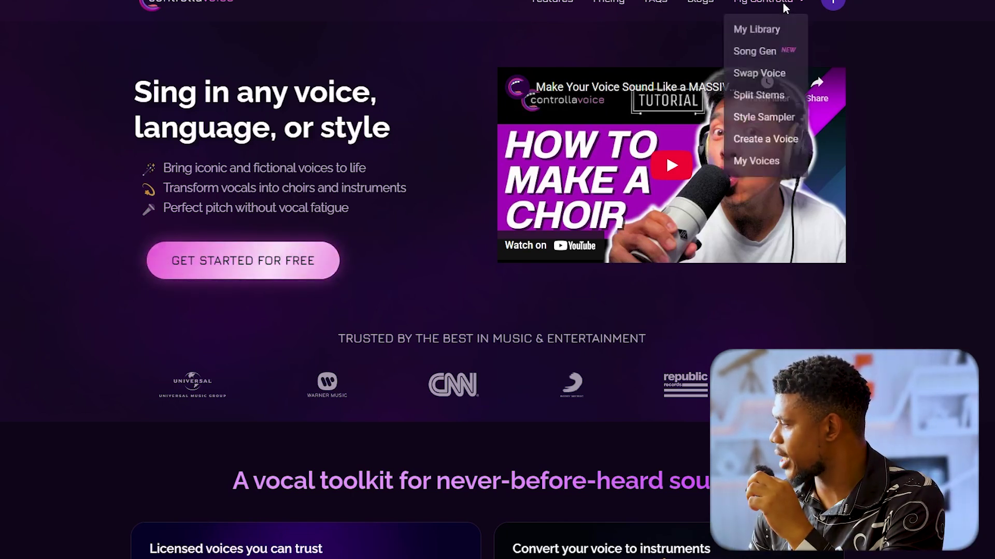
pyautogui.click(764, 76)
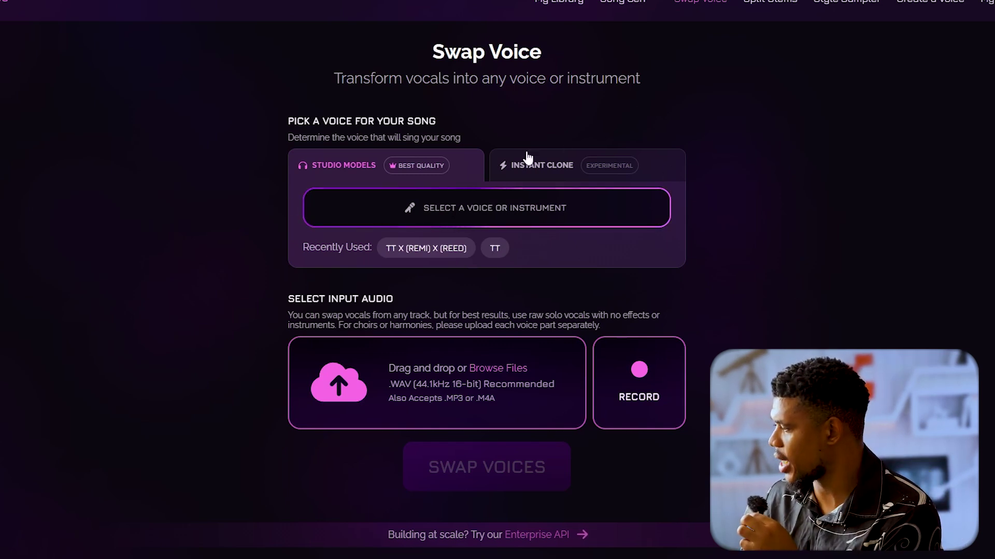
pyautogui.click(544, 164)
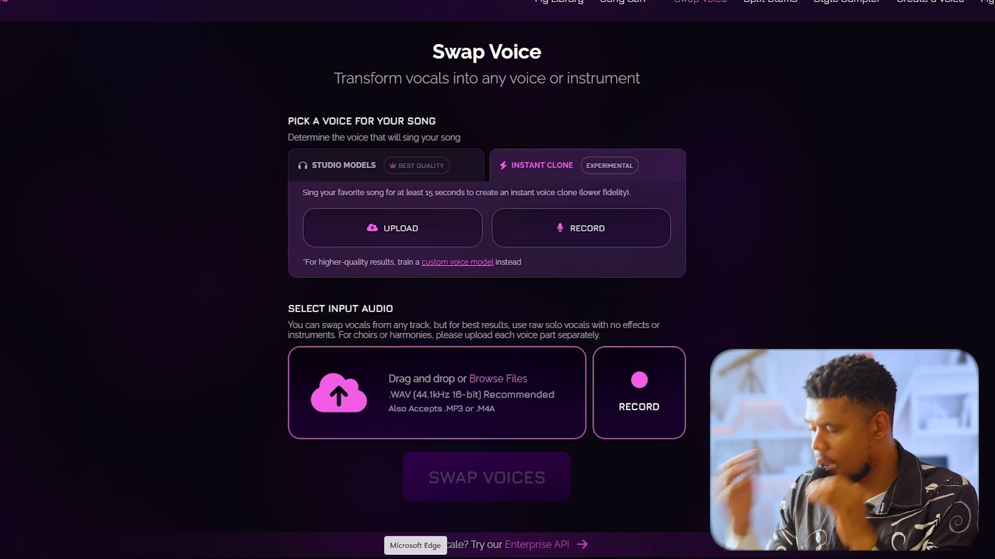
pyautogui.click(374, 171)
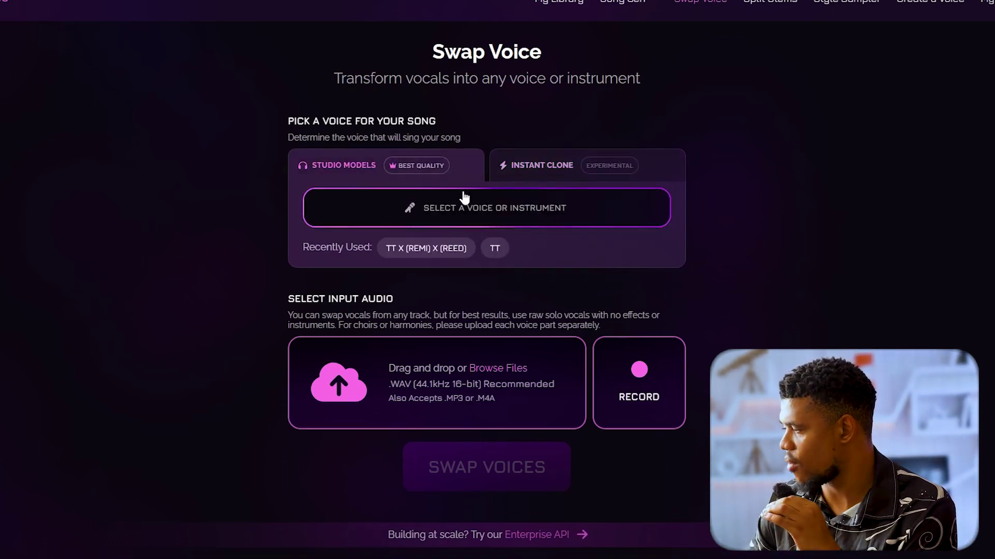
# Step: From Select a voice, start the Record my voice setup, confirming headphones and room are ready
pyautogui.click(512, 212)
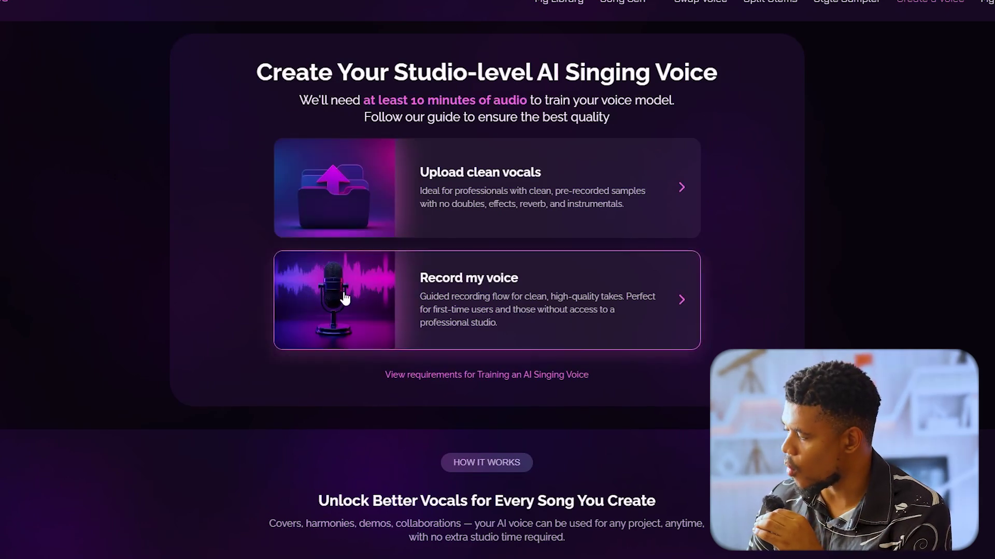
pyautogui.click(337, 287)
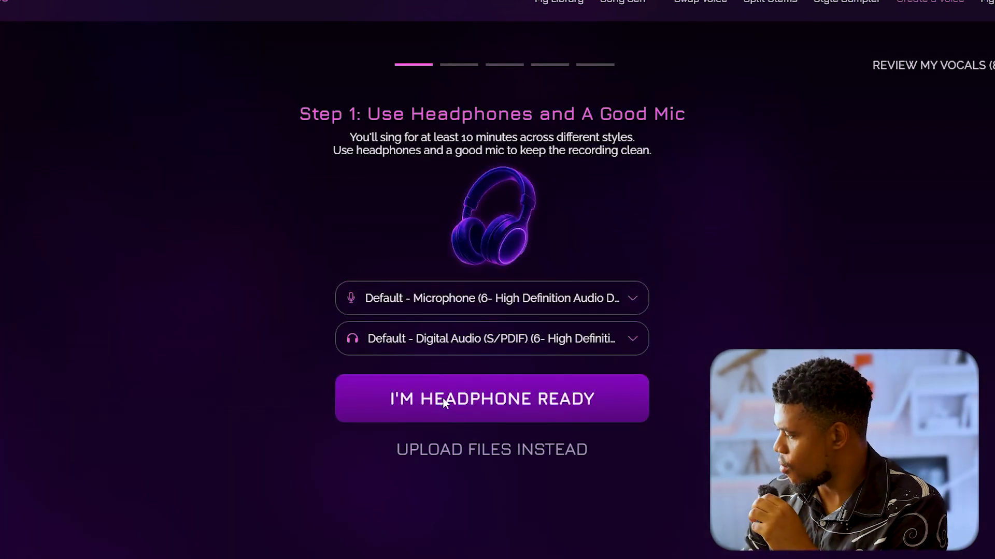
pyautogui.click(444, 399)
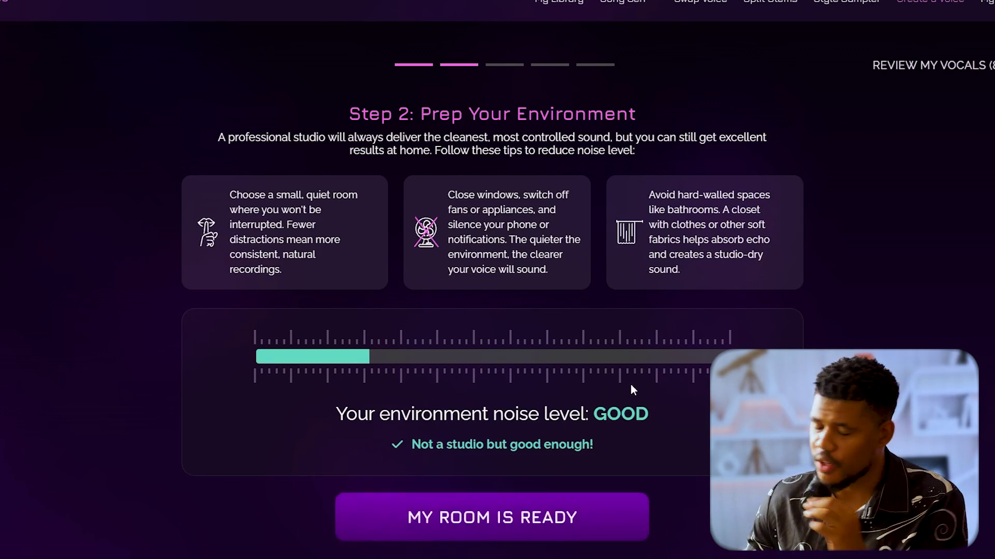
pyautogui.scroll(-2, 607, 405)
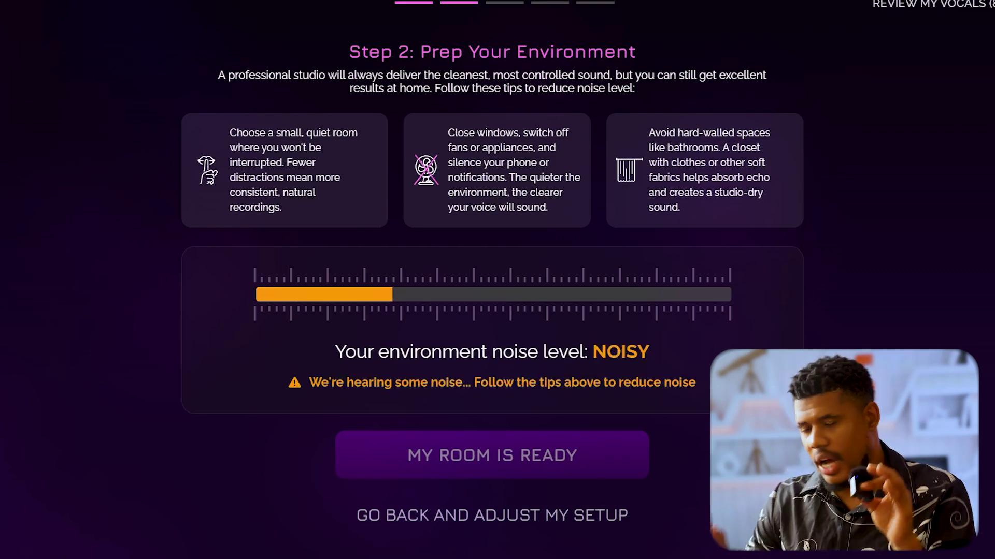
pyautogui.moveTo(566, 557)
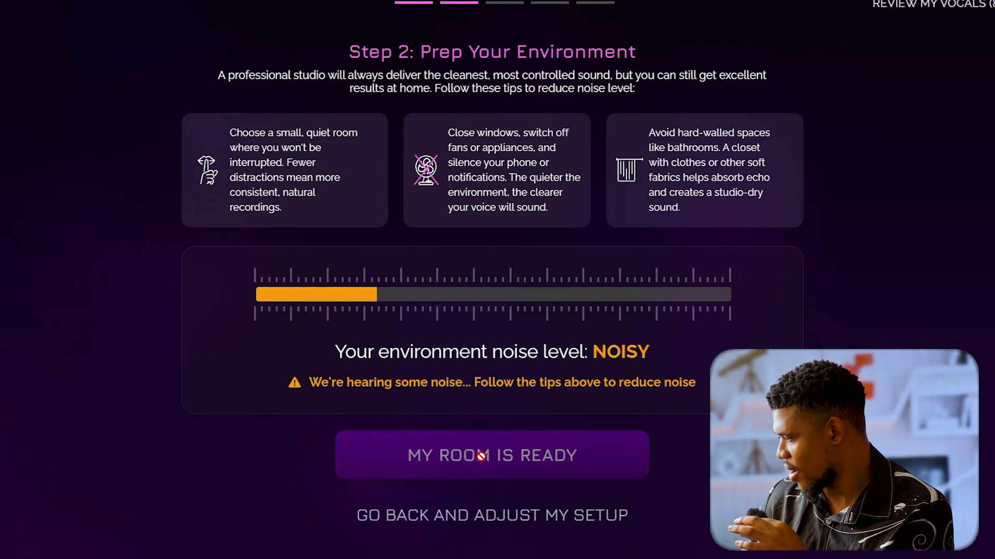
pyautogui.click(508, 454)
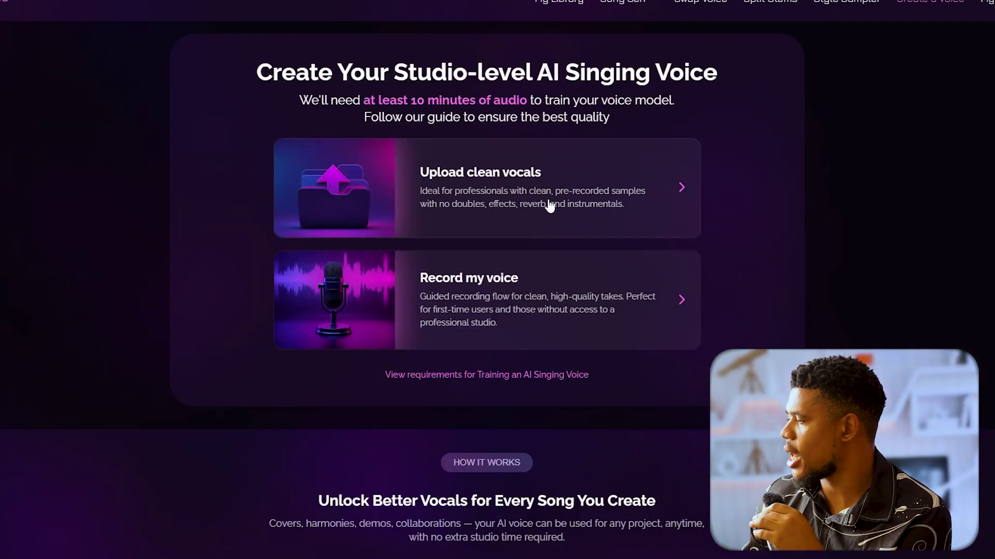
# Step: Upload the ten clean vocal files, totalling 11:27, for voice training
pyautogui.click(439, 175)
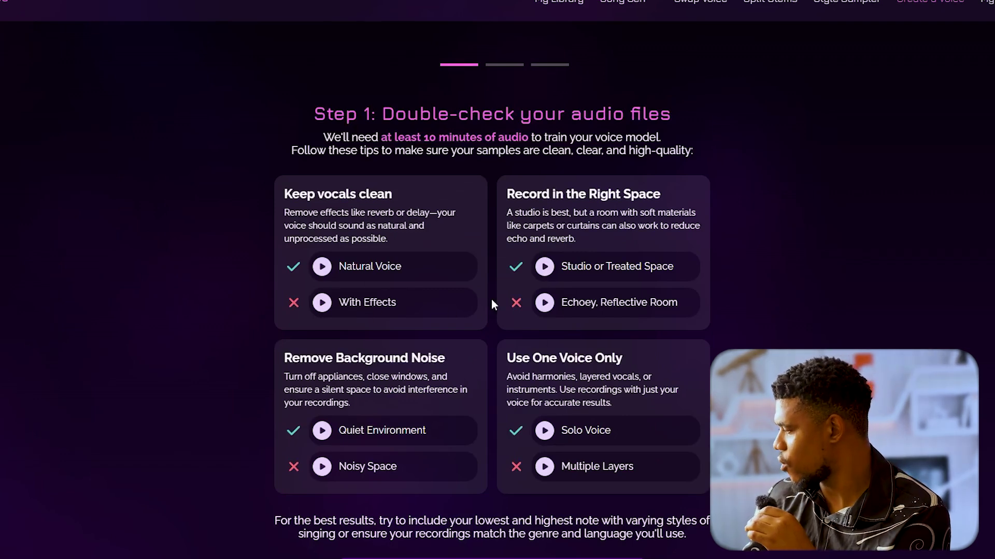
pyautogui.scroll(-2, 458, 331)
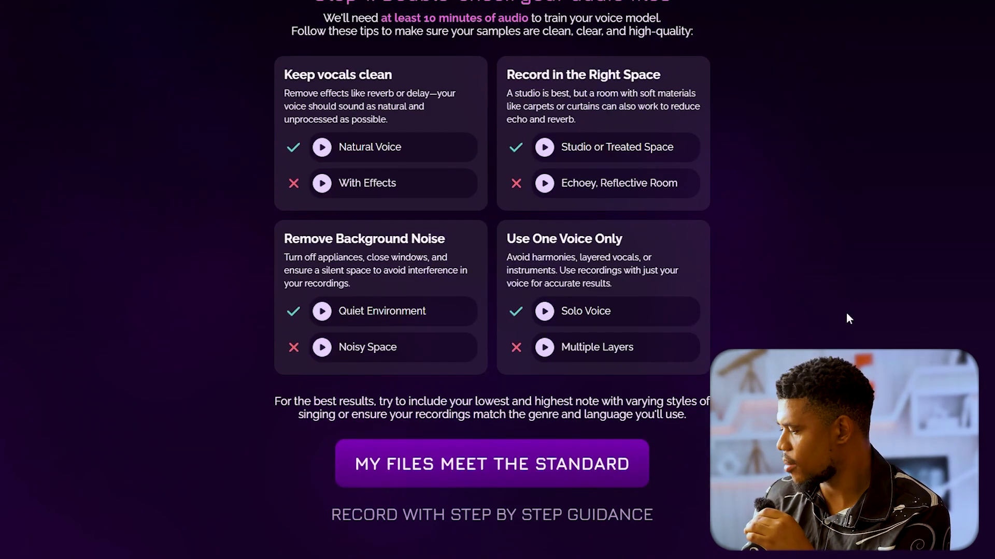
pyautogui.click(556, 461)
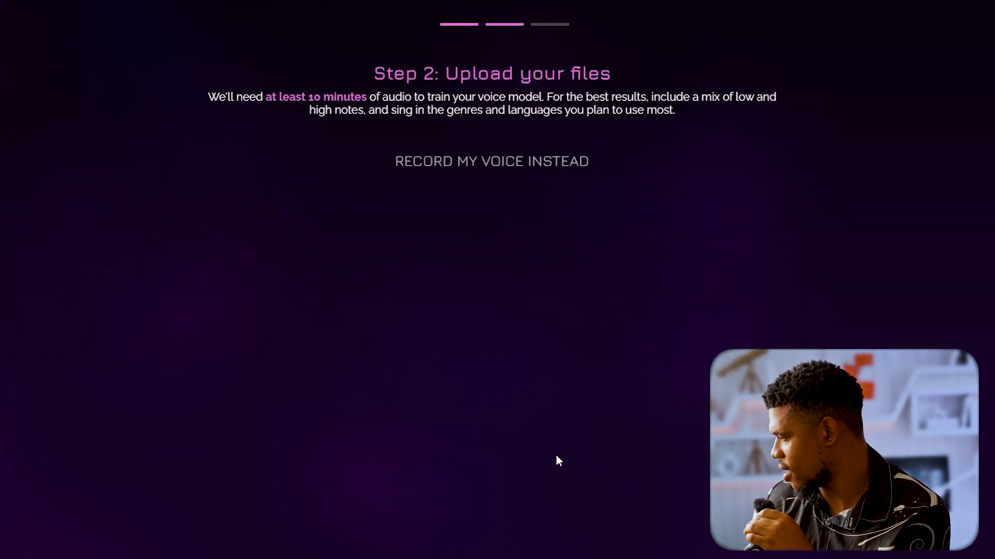
pyautogui.moveTo(556, 460); pyautogui.dragTo(441, 202)
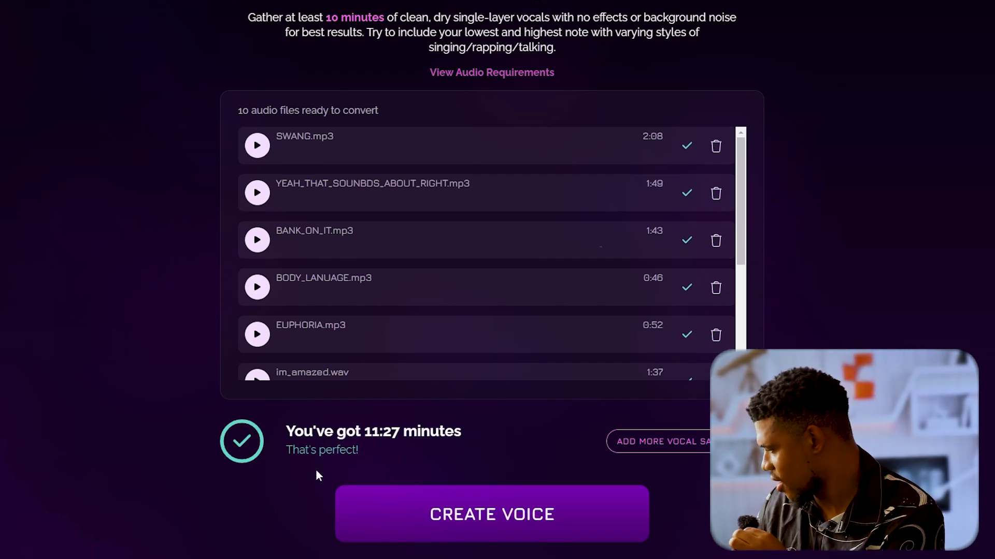
# Step: Name the voice 'tt new again', accept the credit terms, then close the naming dialog
pyautogui.click(523, 514)
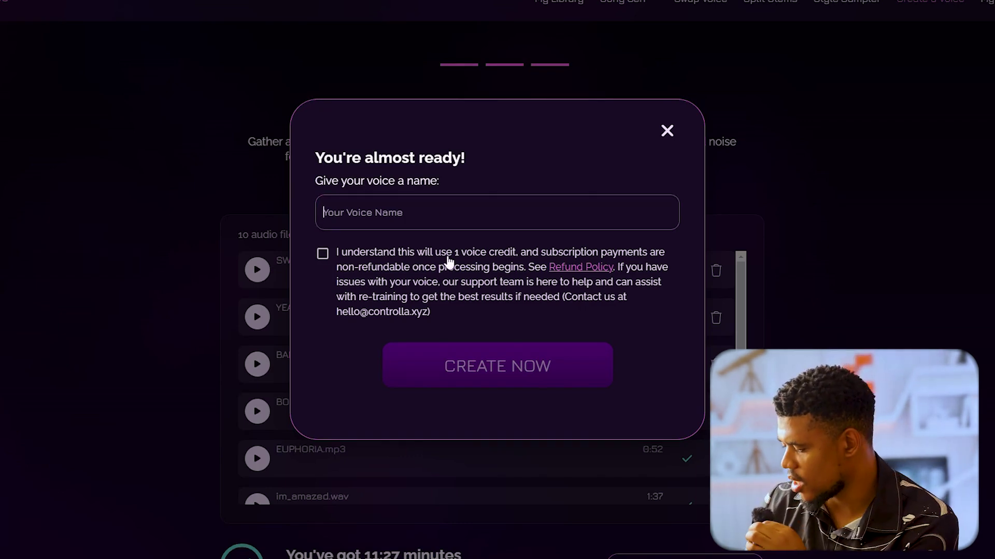
pyautogui.write('tt new a')
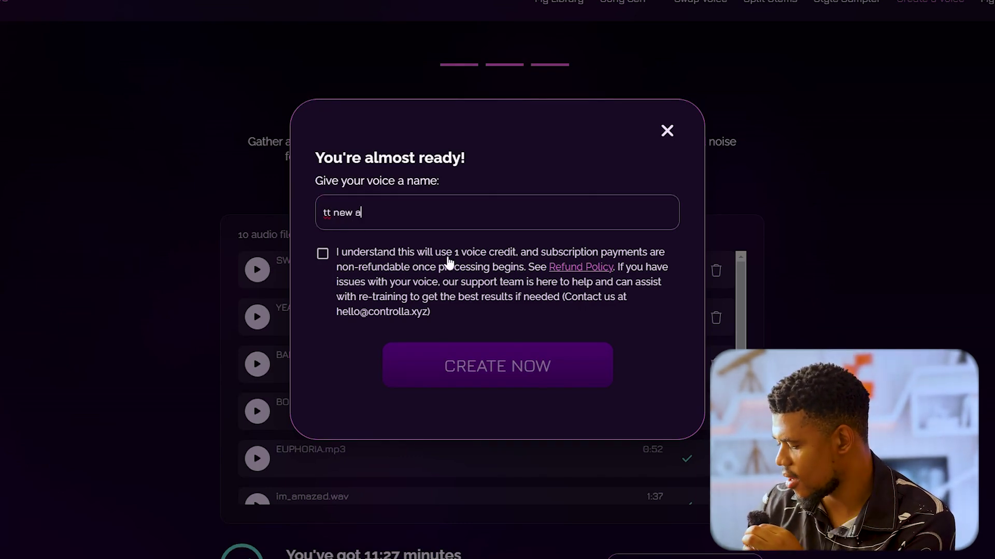
pyautogui.write('gain')
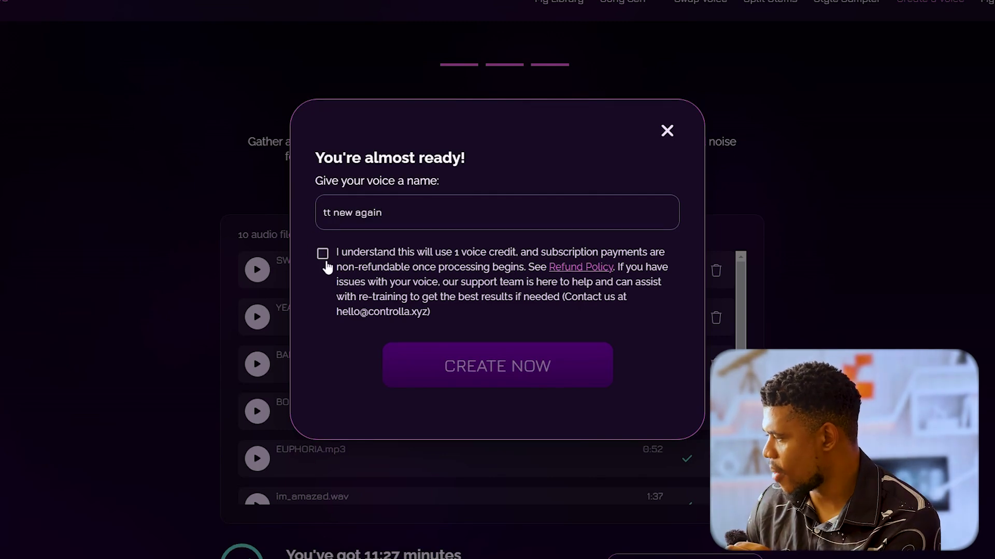
pyautogui.click(322, 254)
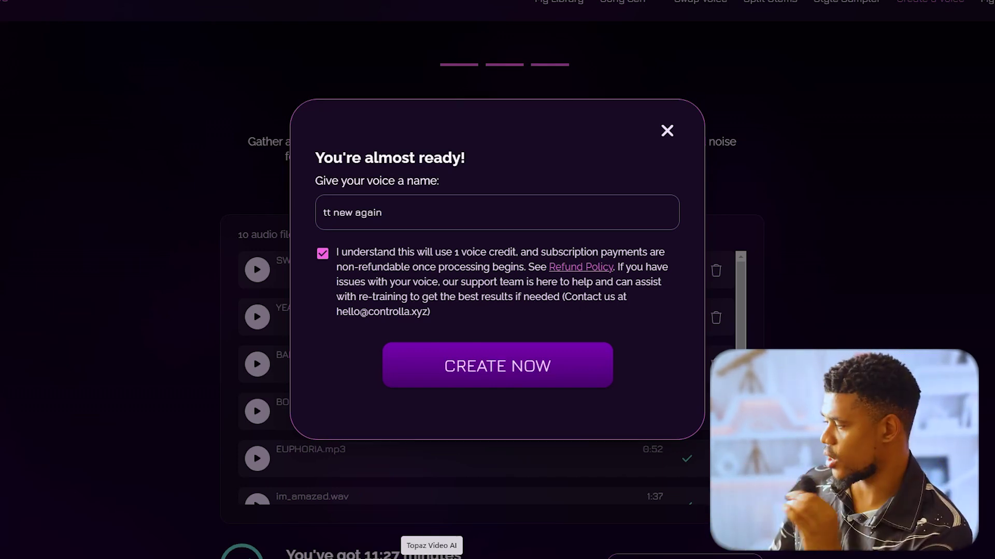
pyautogui.click(666, 129)
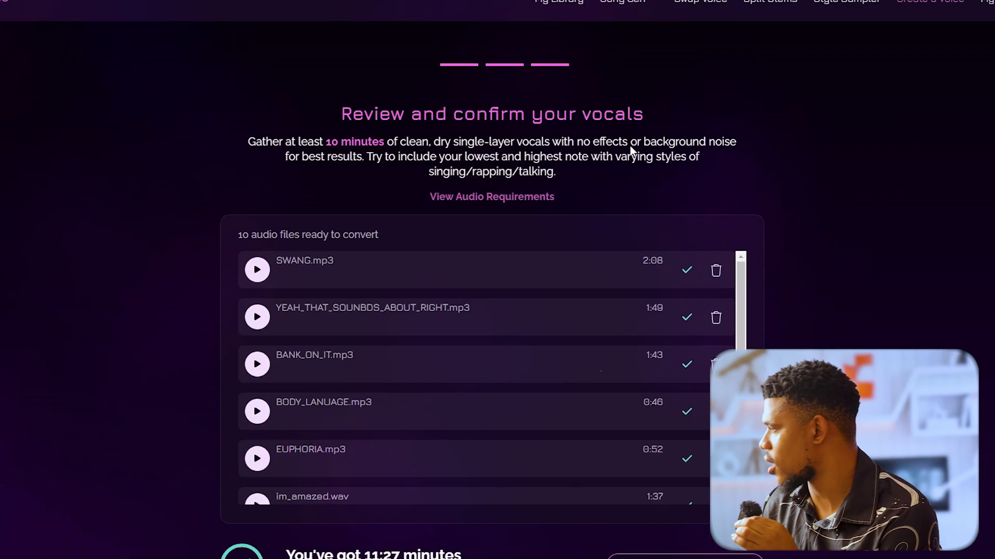
# Step: Set everything is working.mp3 to swap into the TT voice as Full song with music, checking Advanced Settings
pyautogui.click(678, 10)
pyautogui.moveTo(440, 399); pyautogui.dragTo(430, 365)
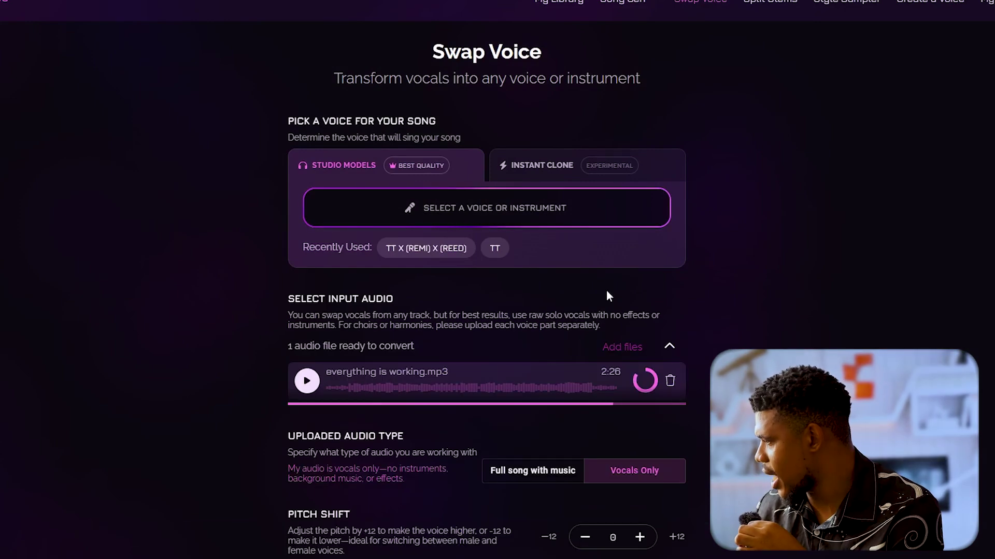
pyautogui.click(429, 208)
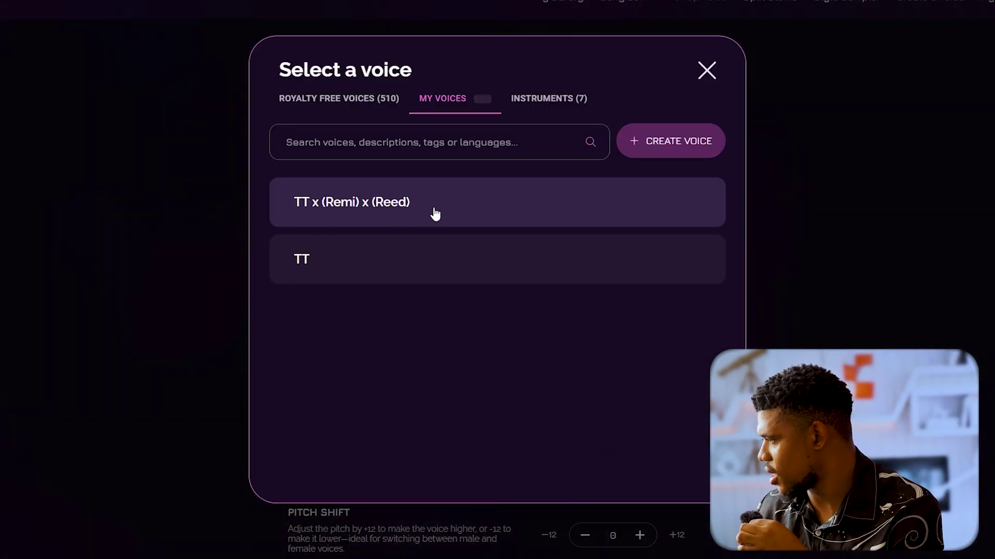
pyautogui.click(318, 268)
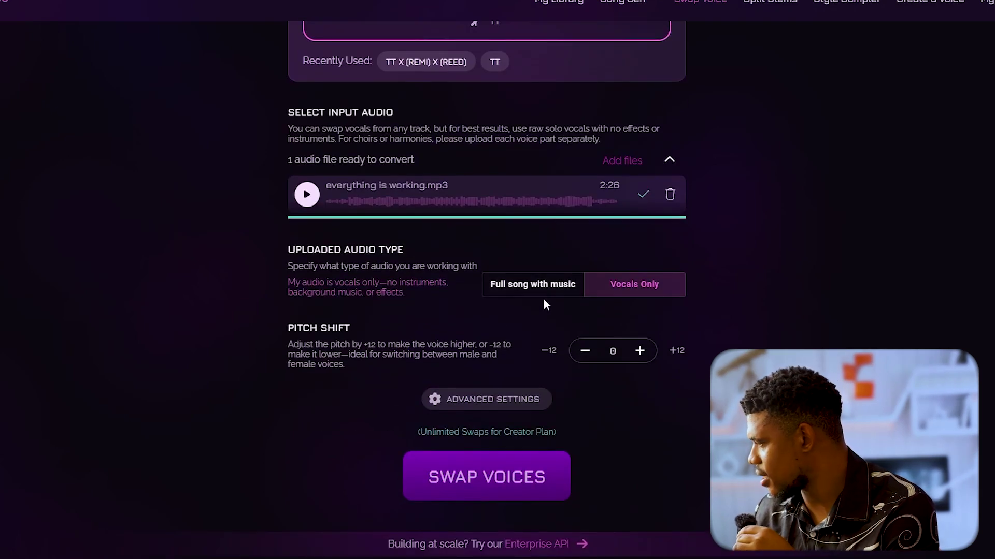
pyautogui.click(530, 289)
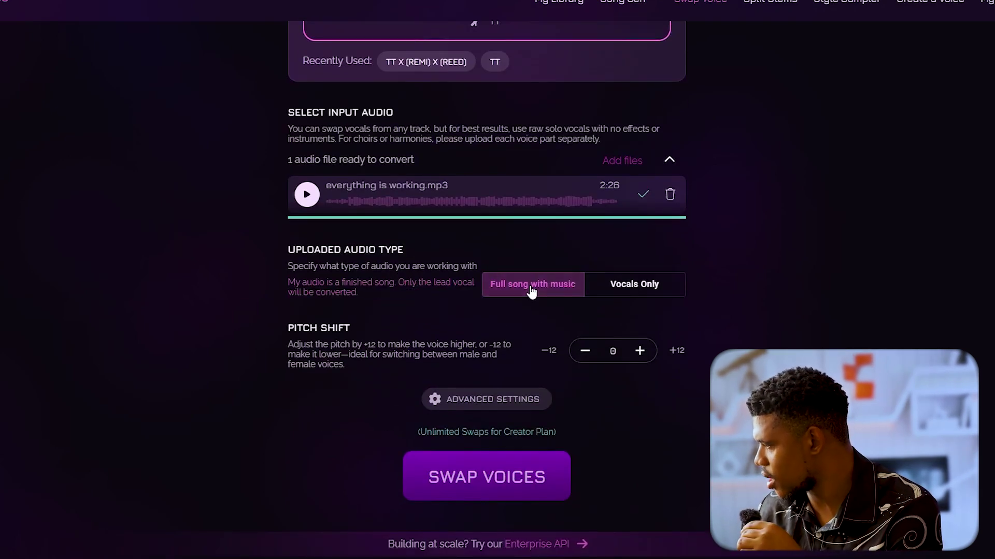
pyautogui.click(504, 405)
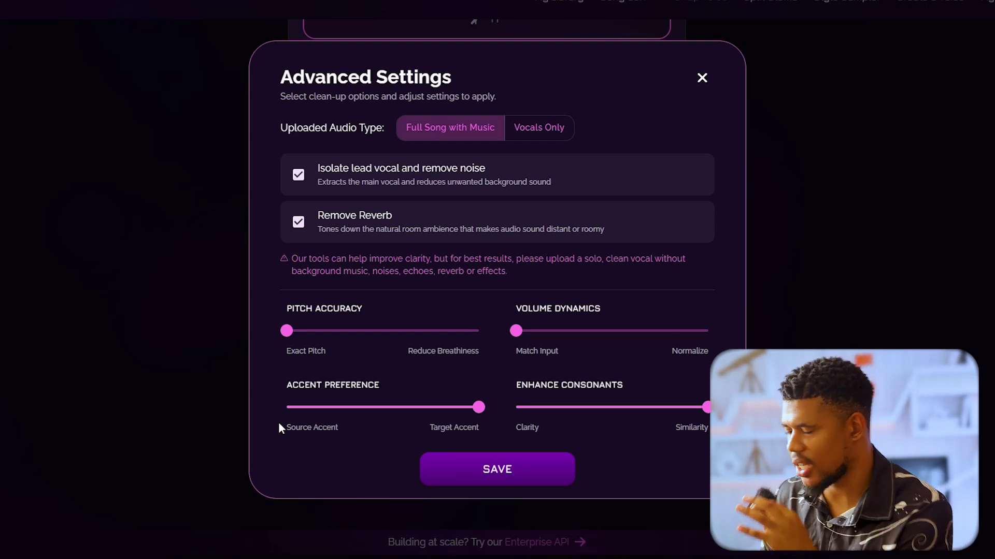
pyautogui.click(450, 480)
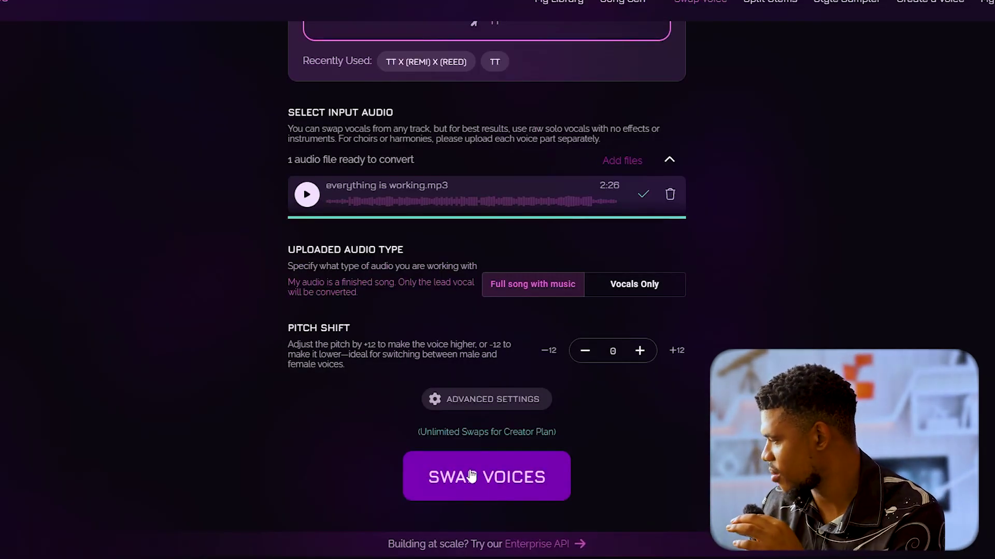
# Step: Swap the song to the TT voice, preview it from 1:22, and download the full song and last output
pyautogui.click(490, 477)
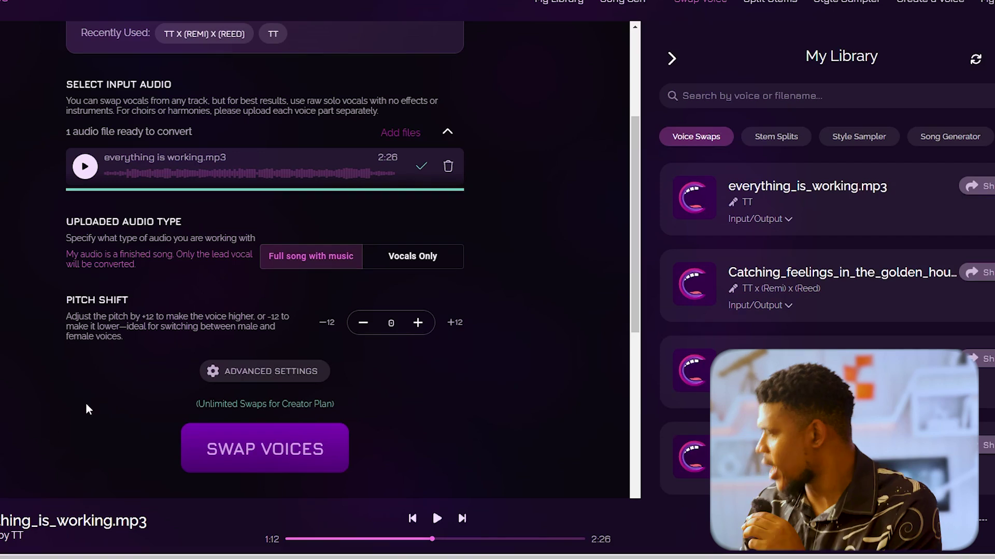
pyautogui.click(454, 539)
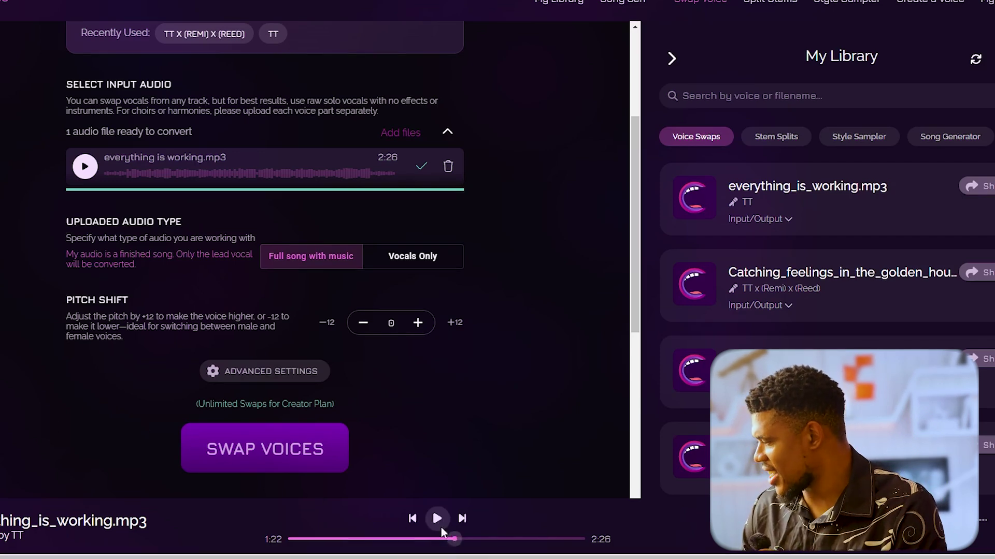
pyautogui.click(437, 519)
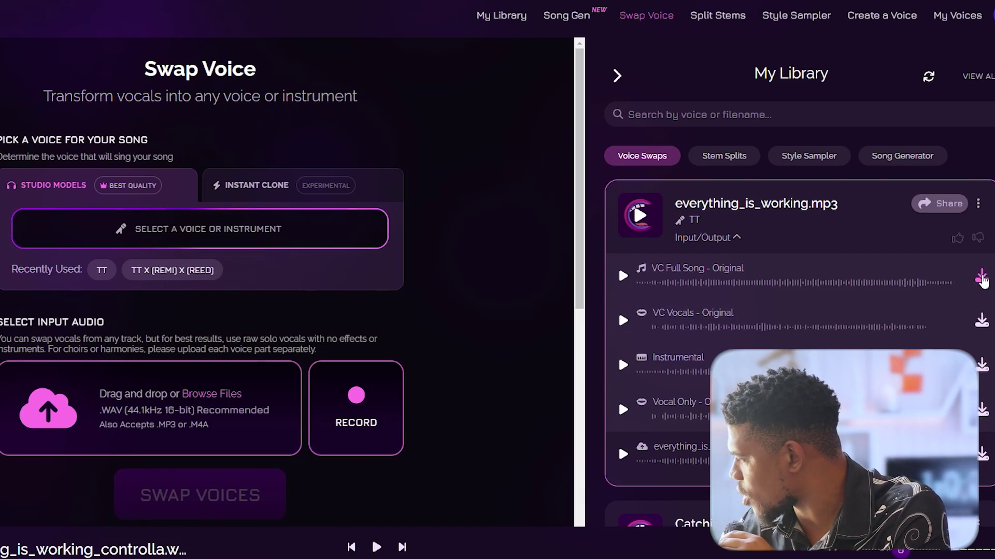
pyautogui.click(981, 275)
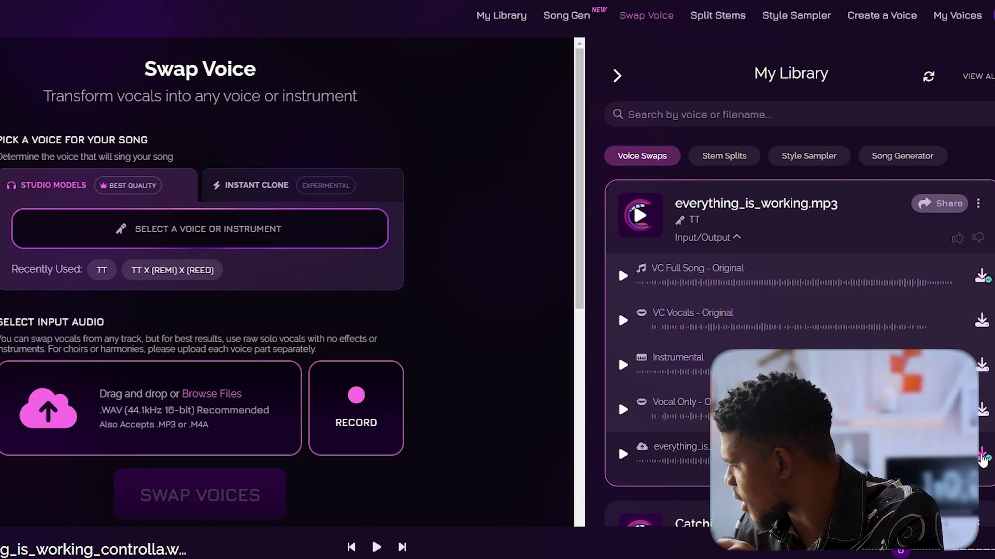
pyautogui.click(982, 455)
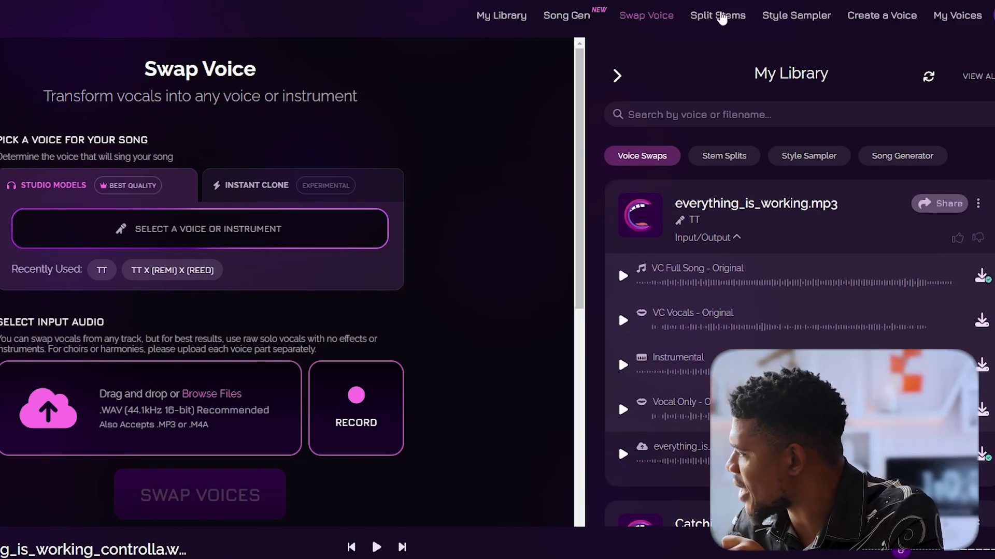
# Step: Load the downloaded converted song into Split Stems with Lead Vocal as the chosen stem
pyautogui.click(720, 14)
pyautogui.moveTo(889, 150); pyautogui.dragTo(119, 304)
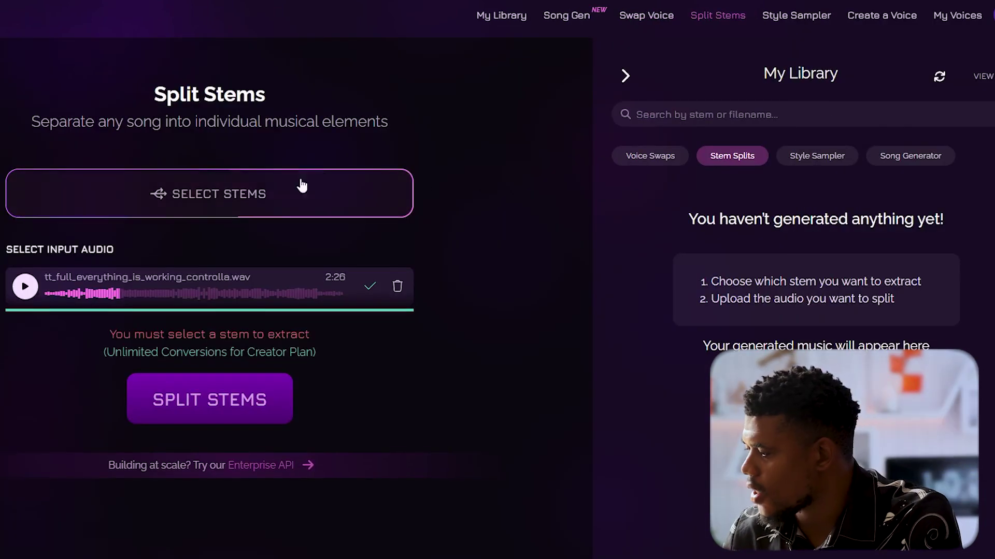
pyautogui.click(224, 195)
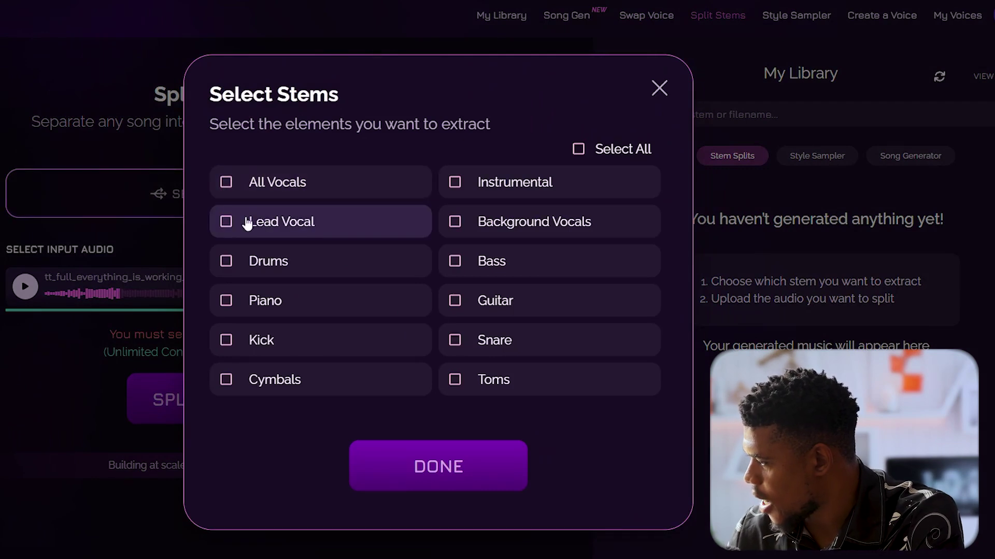
pyautogui.click(225, 224)
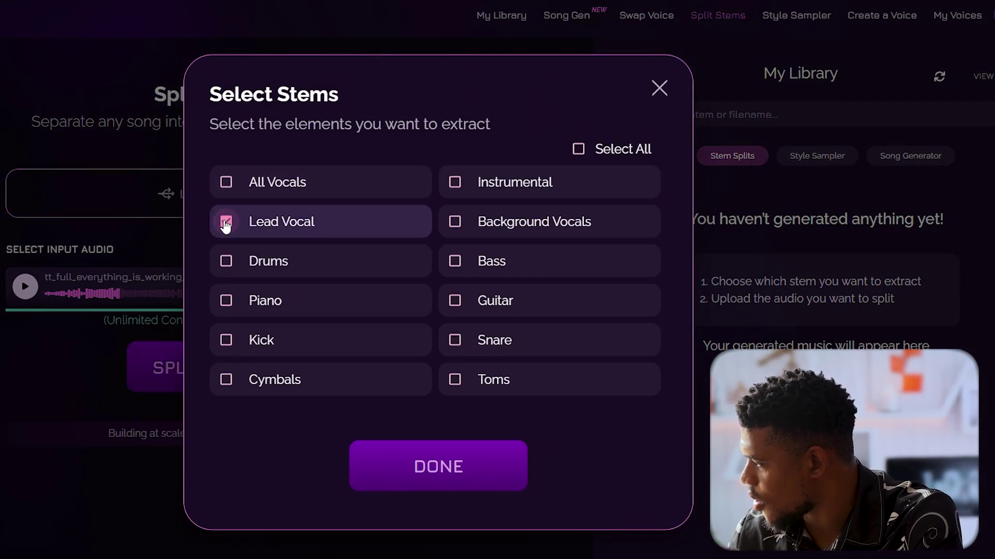
pyautogui.click(410, 476)
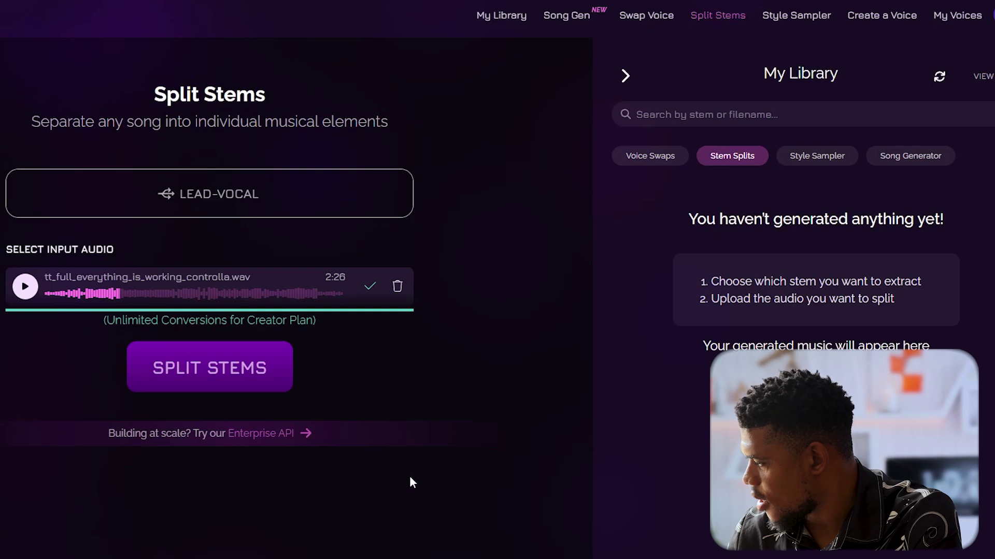
# Step: Split out the lead vocal and download the Lead Vocal stem as a wav
pyautogui.click(199, 373)
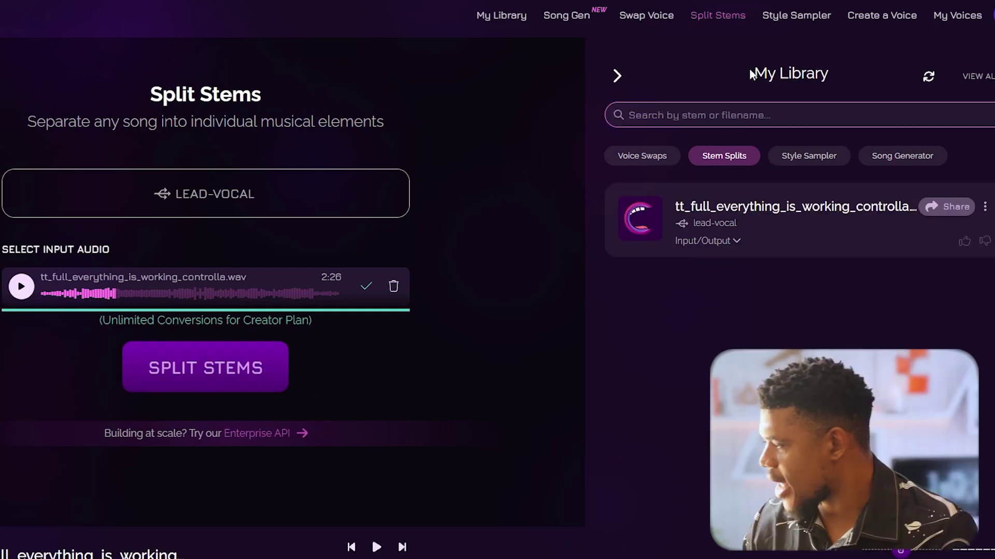
pyautogui.click(736, 241)
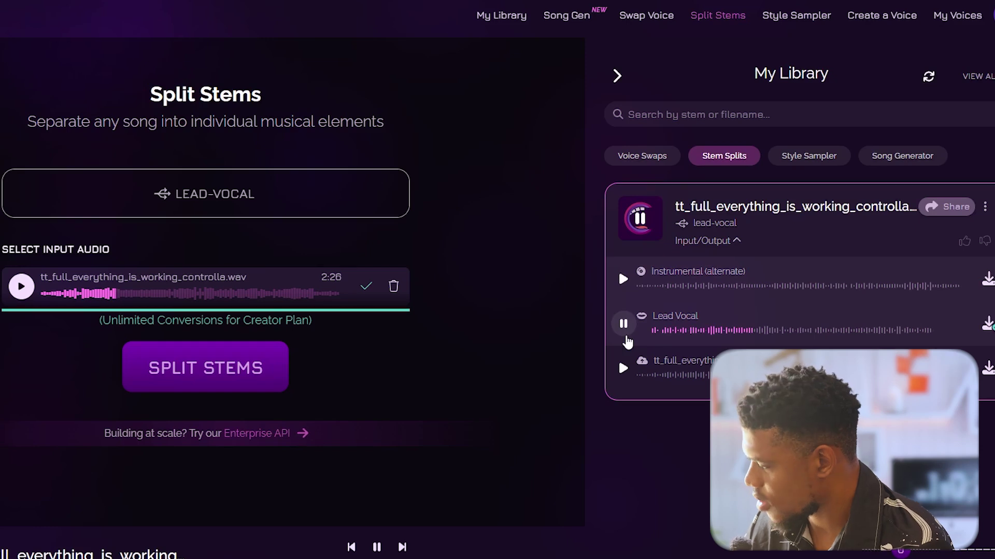
pyautogui.click(624, 325)
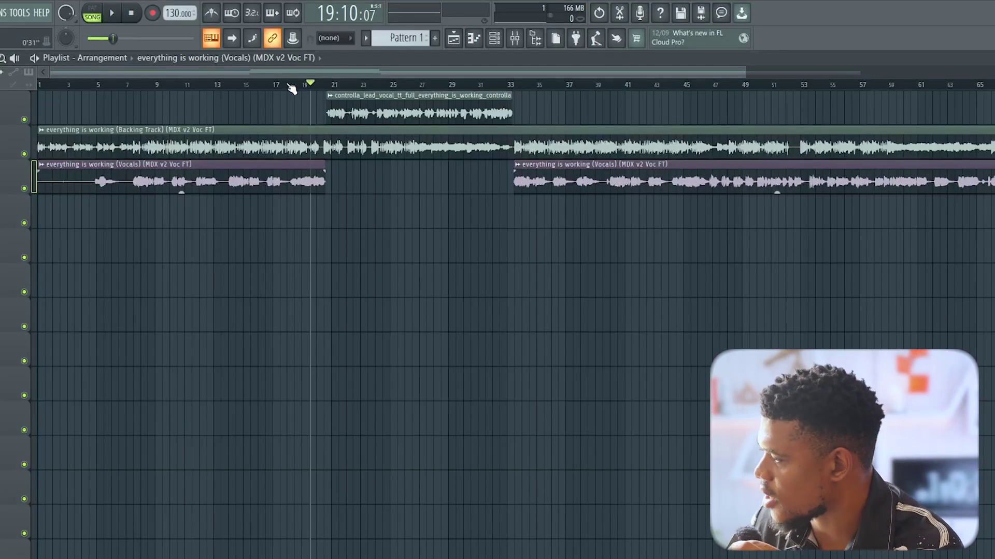
# Step: Play the arrangement from around bar 18, then stop and set the play position to bar 21
pyautogui.press('space')
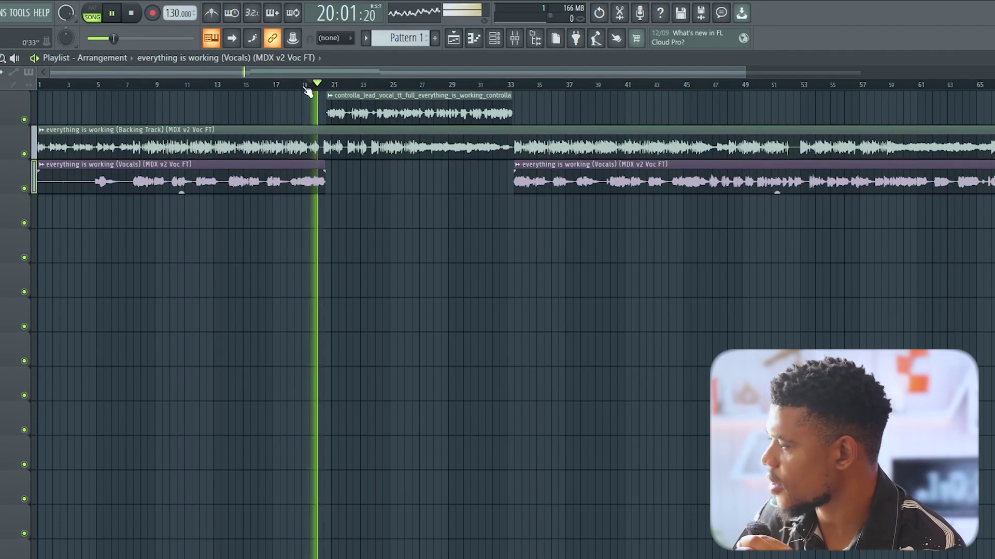
pyautogui.click(299, 85)
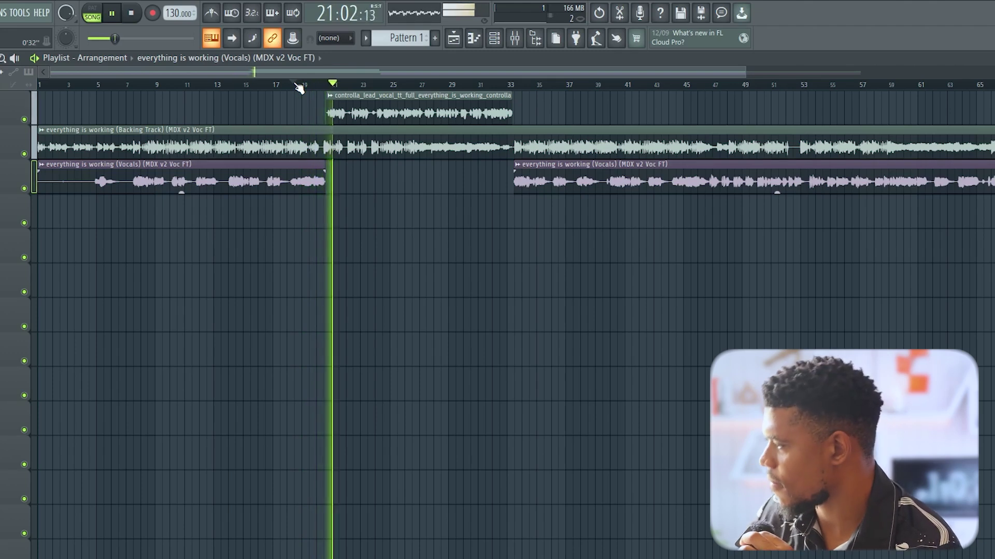
pyautogui.press('space')
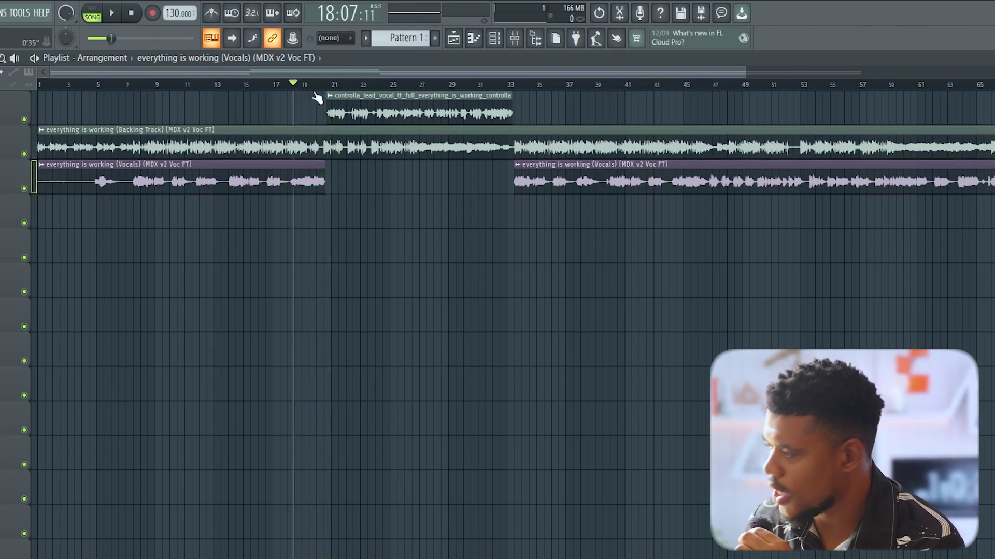
pyautogui.click(340, 84)
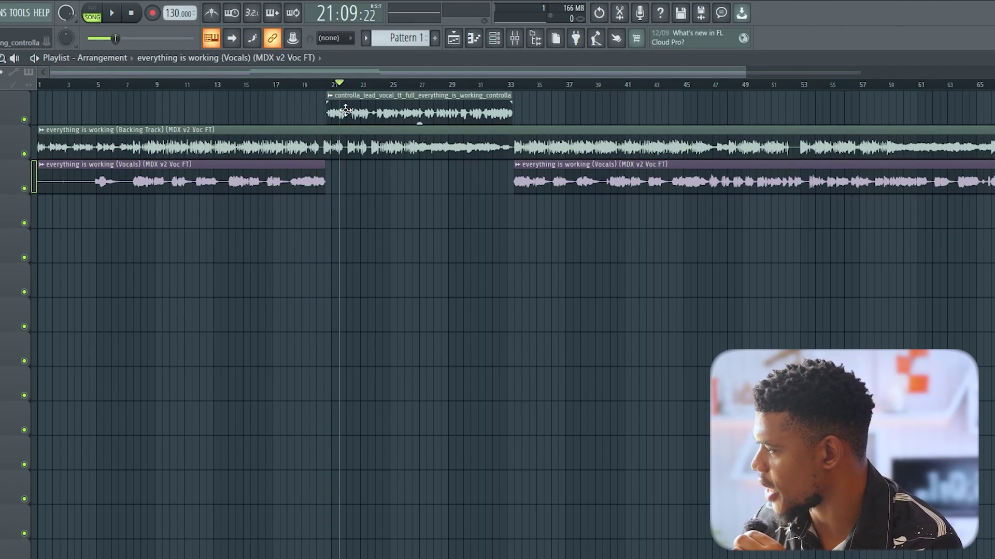
# Step: Load Fruity Reeverb 2 into Slot 1 of the controlla lead vocal's Insert 4, then search 'fresh'
pyautogui.doubleClick(390, 105)
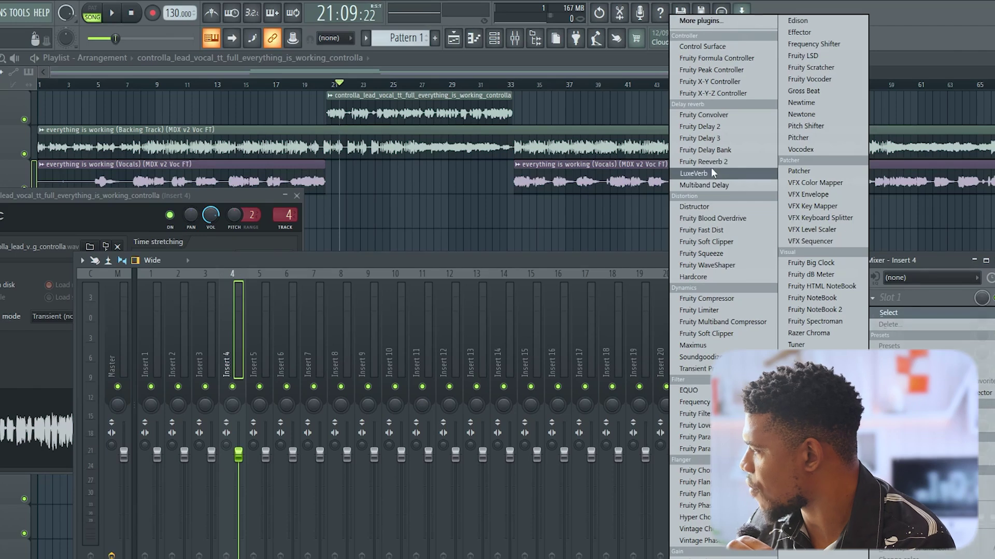
pyautogui.click(707, 162)
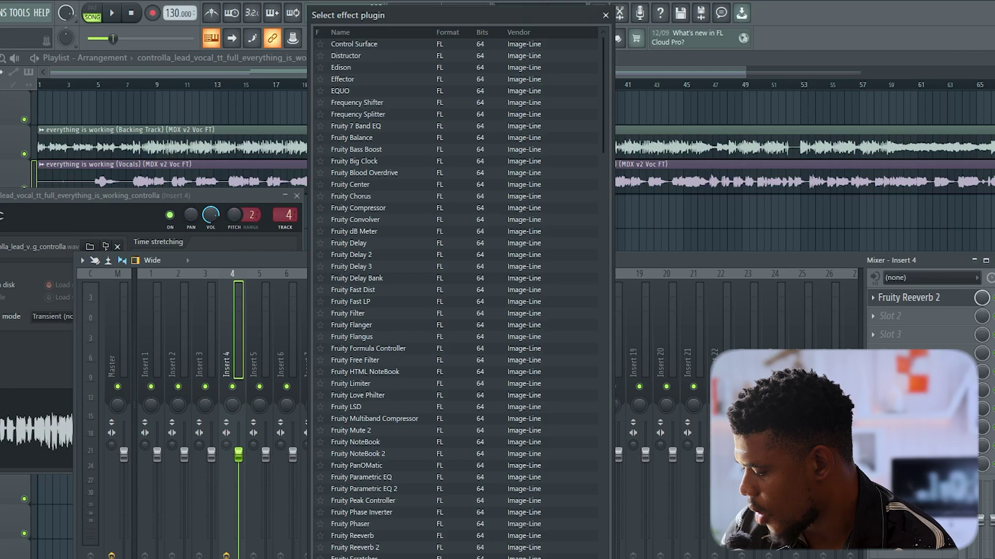
pyautogui.write('fresh')
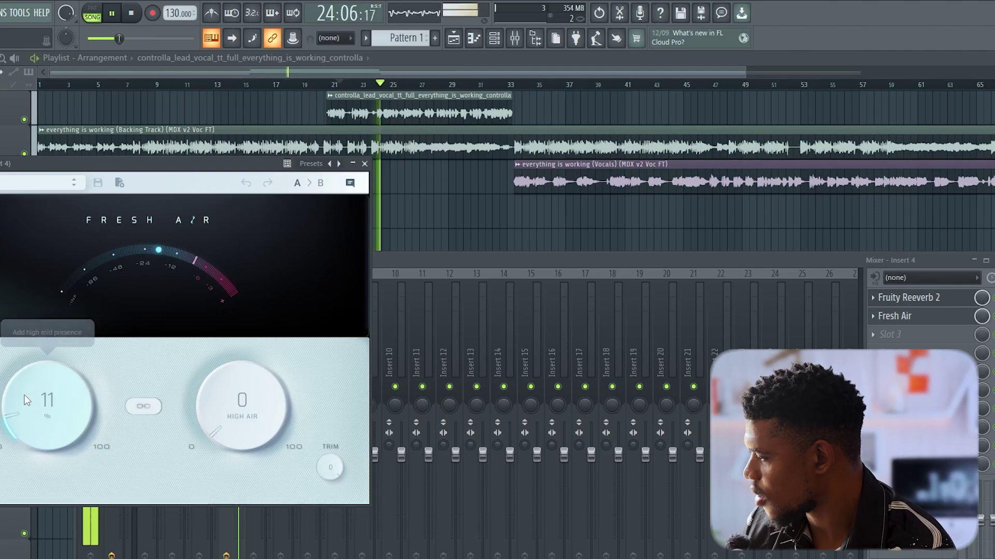
# Step: Set Fresh Air's Mid Air knob to 13 and High Air knob to 12
pyautogui.moveTo(23, 410); pyautogui.dragTo(23, 390)
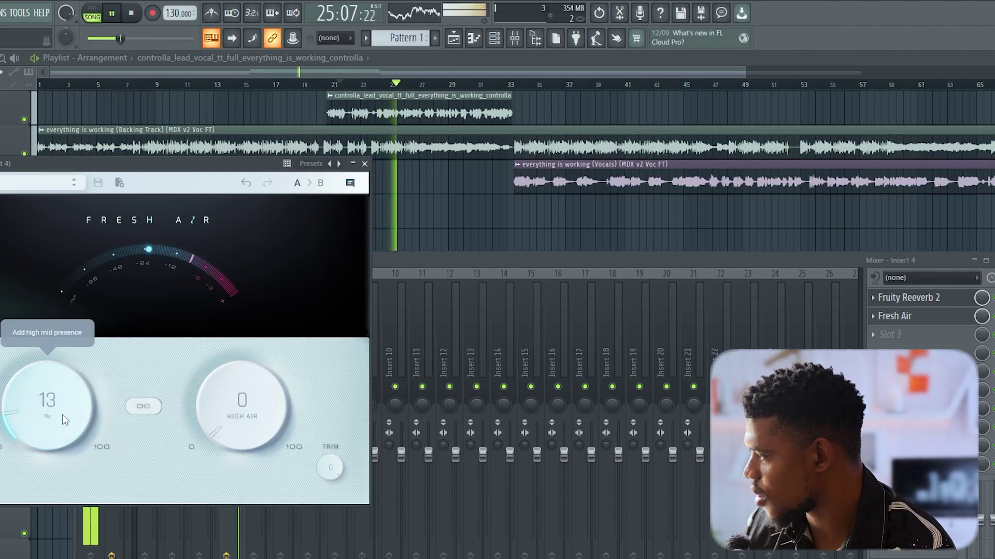
pyautogui.moveTo(239, 414); pyautogui.dragTo(234, 373)
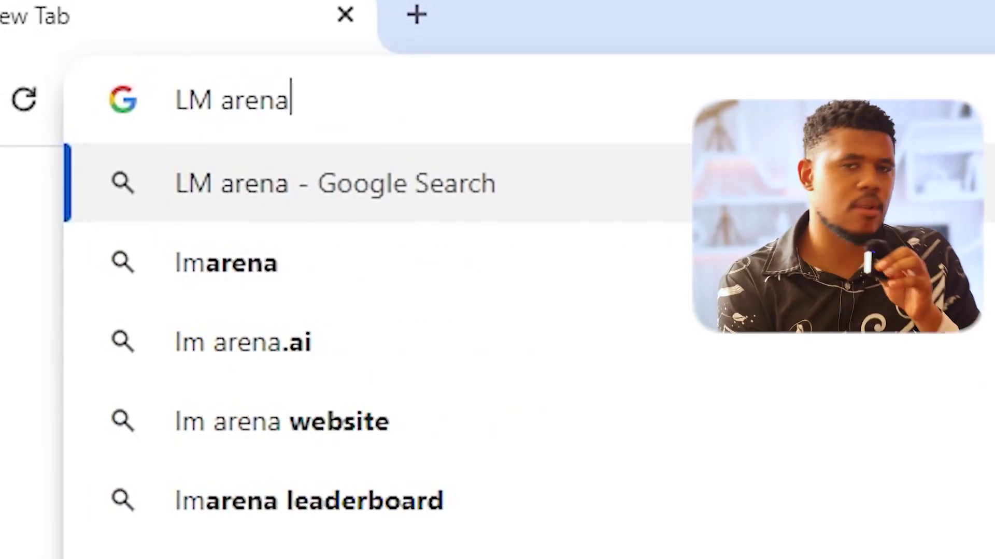
# Step: Search for Google AI Studio and open the Nano Banana Pro image model
pyautogui.hotkey('ctrl', 'a')
pyautogui.press('BackSpace')
pyautogui.write('Google ai studio')
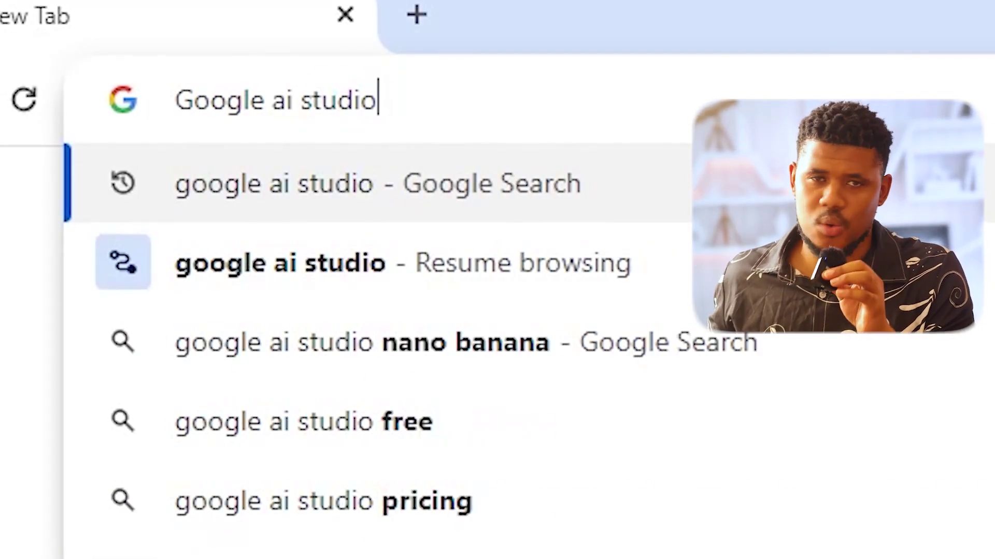
pyautogui.press('Return')
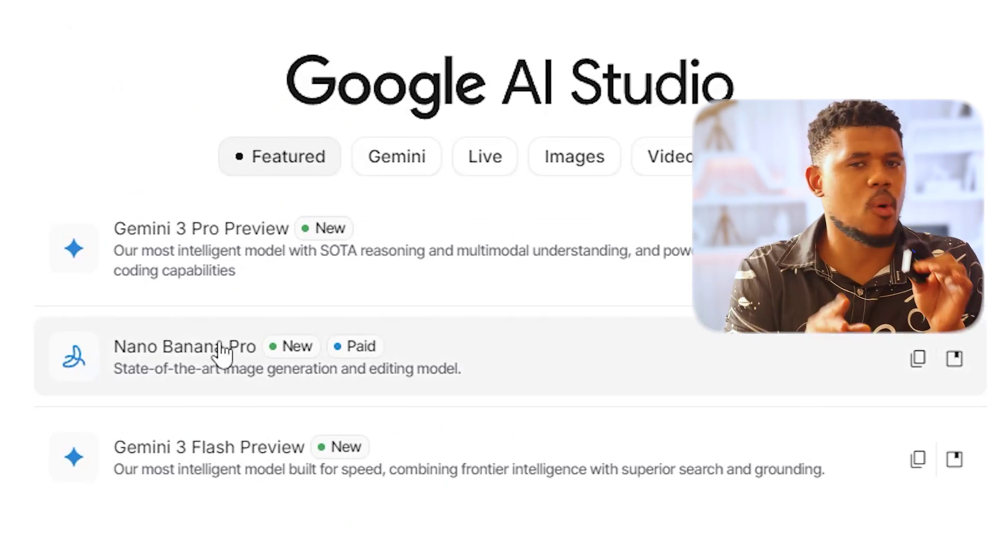
pyautogui.click(196, 352)
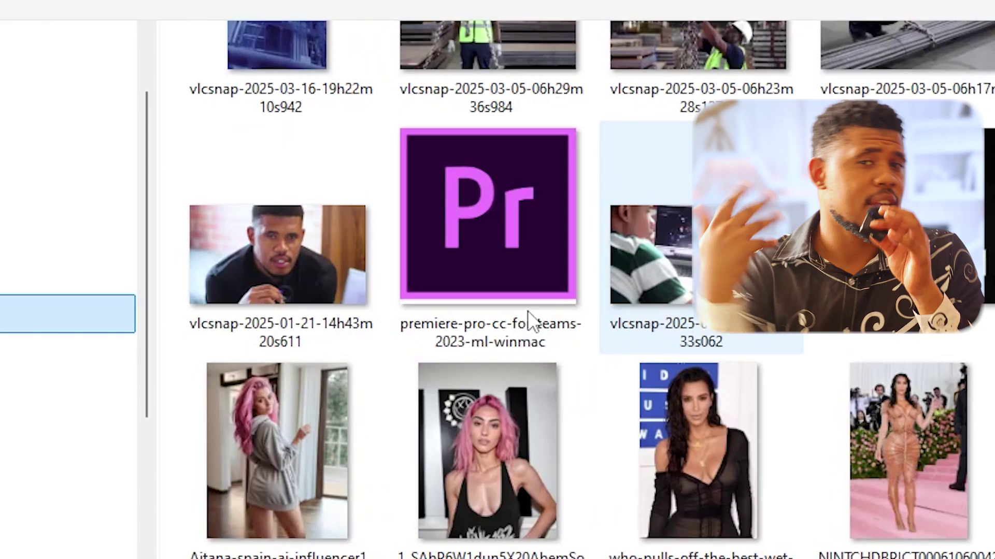
# Step: Attach the vlcsnap photo and paste the prompt of poor and rich twins
pyautogui.click(328, 250)
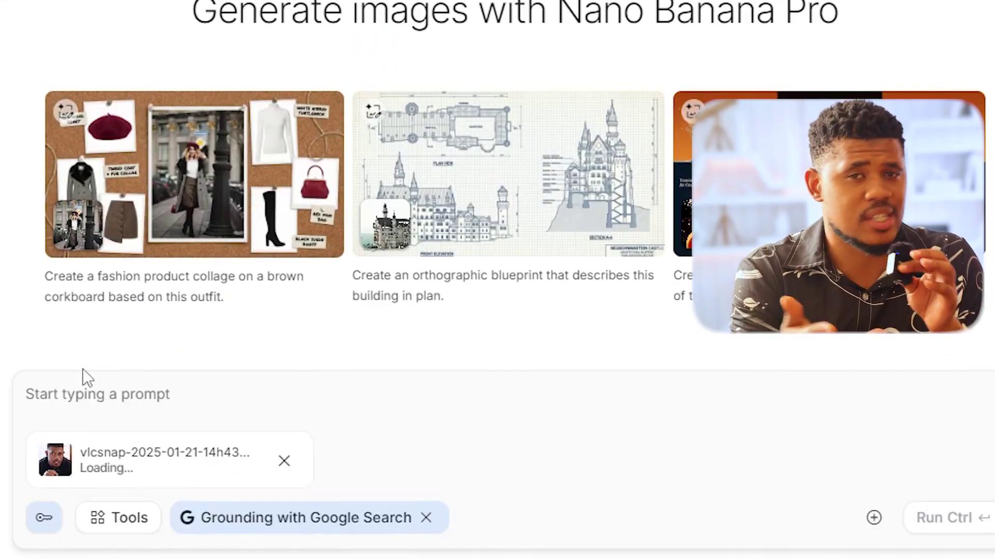
pyautogui.click(237, 390)
pyautogui.write('AN IMAGE OF A TWO OF THESE MEN, THE SAME MAN CLLONED, THERE IS 2 OF HIM IN THE SAME ROOM, ONE IMAGE HE IS CLEARLY POOR, SITTING IN A POOR APARTMENT COUCH LOOKING AT A BILL, THE SECOND TWIN STANDS NEXT TO THE COUCH LOOKING AT THE CAMERA WEARING RICH CLOTHES, A BLACK SUIT WITH GOLD CHAIN AND EXPENSIVE WATCH')
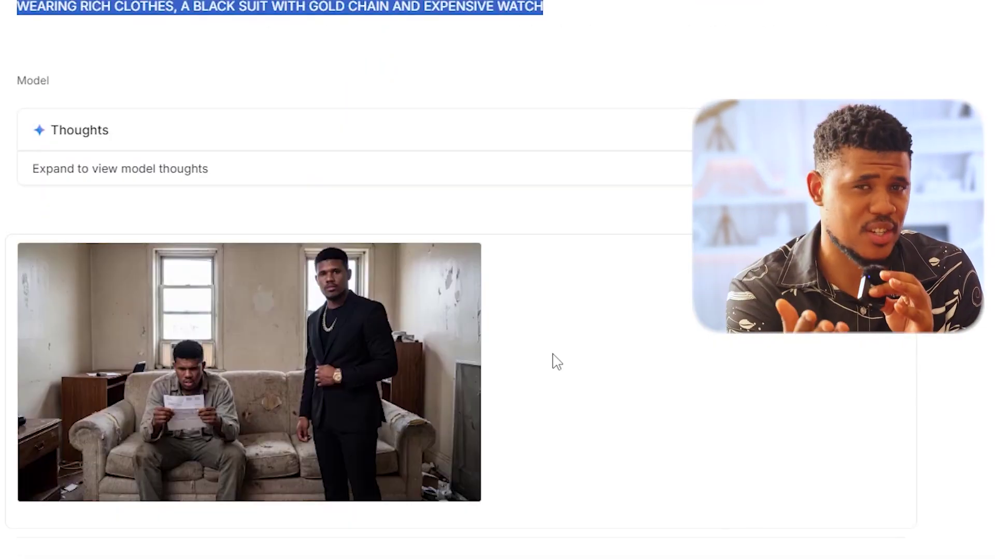
pyautogui.scroll(2, 555, 361)
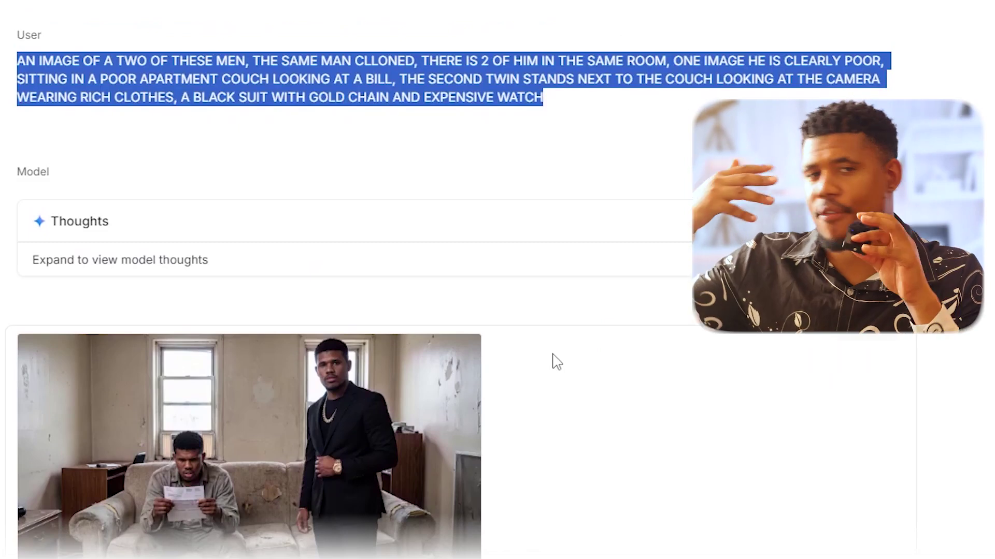
pyautogui.scroll(-2, 437, 211)
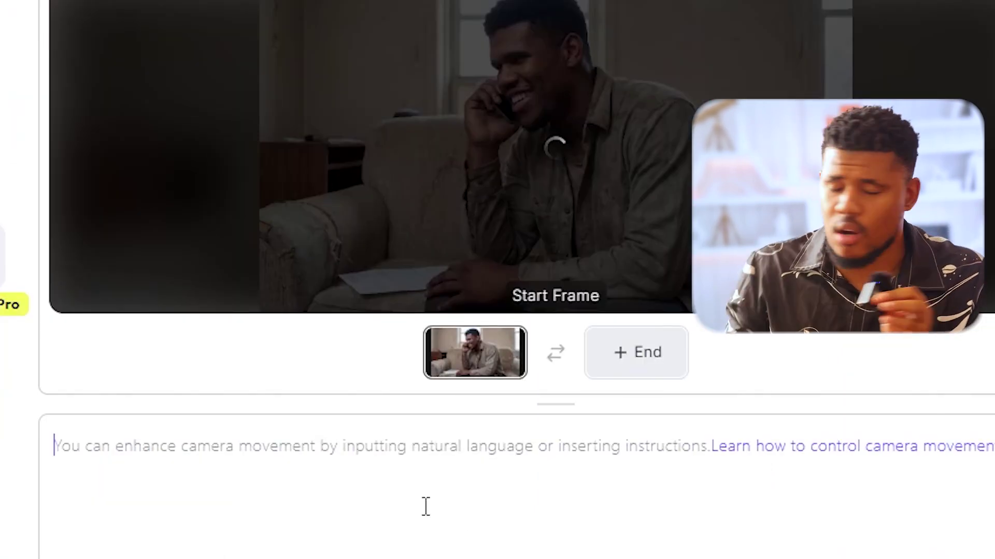
# Step: Paste the prompt for the man to talk happily, hang up and celebrate
pyautogui.write('man speaks on the phone happily, hangs up and celebrates')
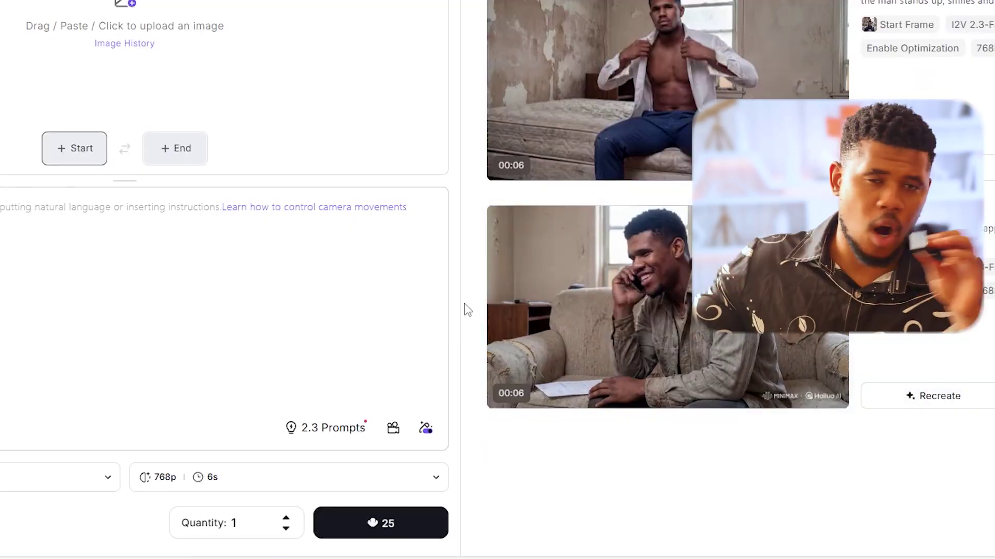
pyautogui.scroll(2, 468, 310)
pyautogui.scroll(4, 476, 294)
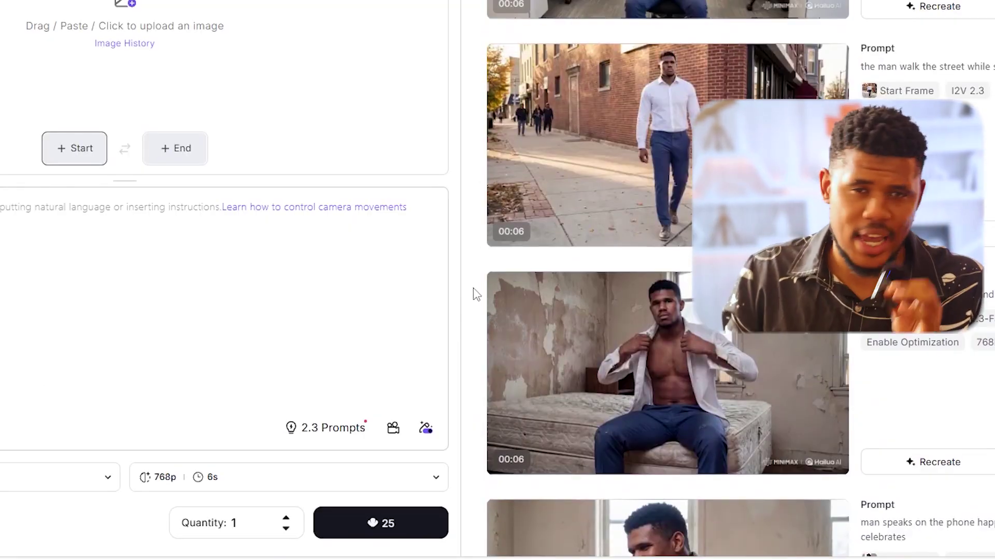
pyautogui.scroll(8, 476, 295)
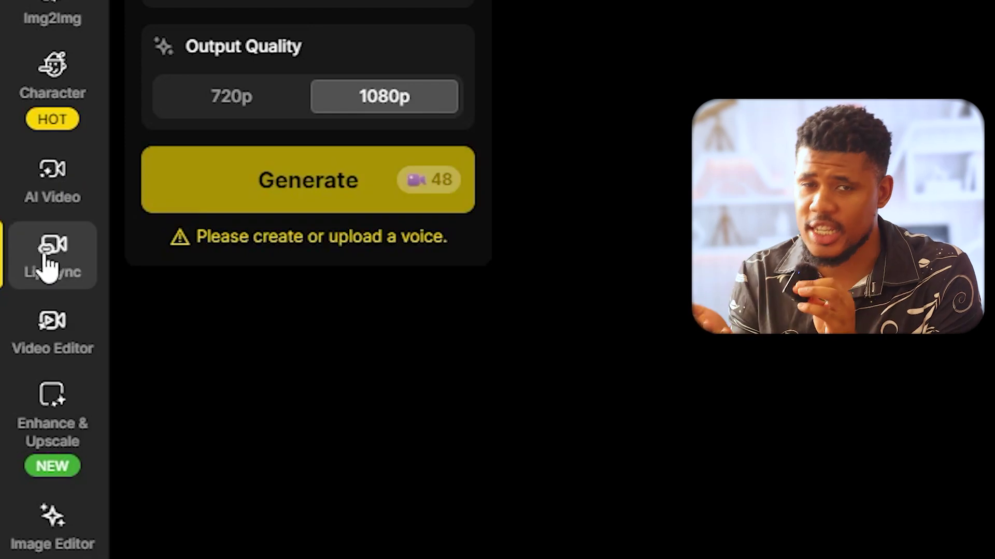
# Step: Pause the generated video preview and move the play position to 00;04;21;05
pyautogui.moveTo(17, 264)
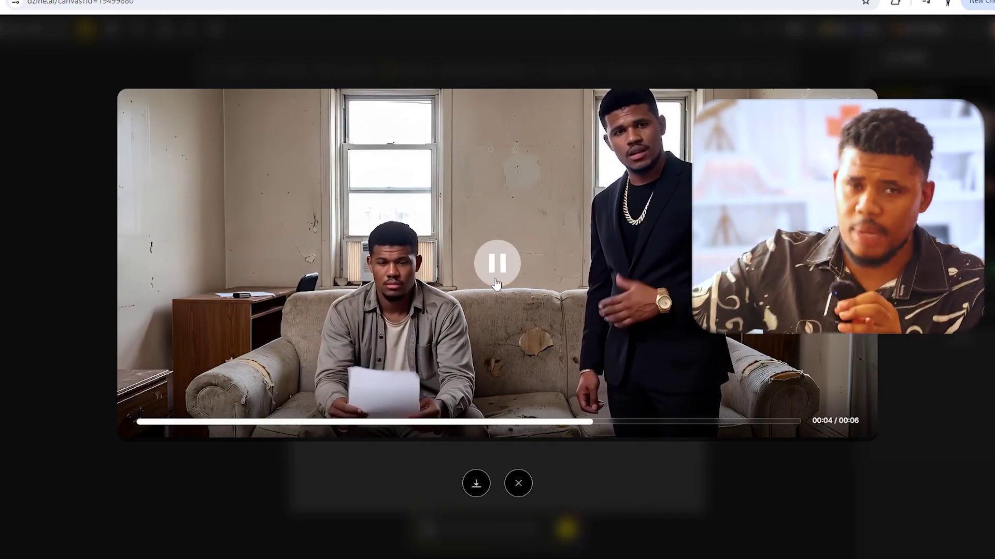
pyautogui.click(495, 283)
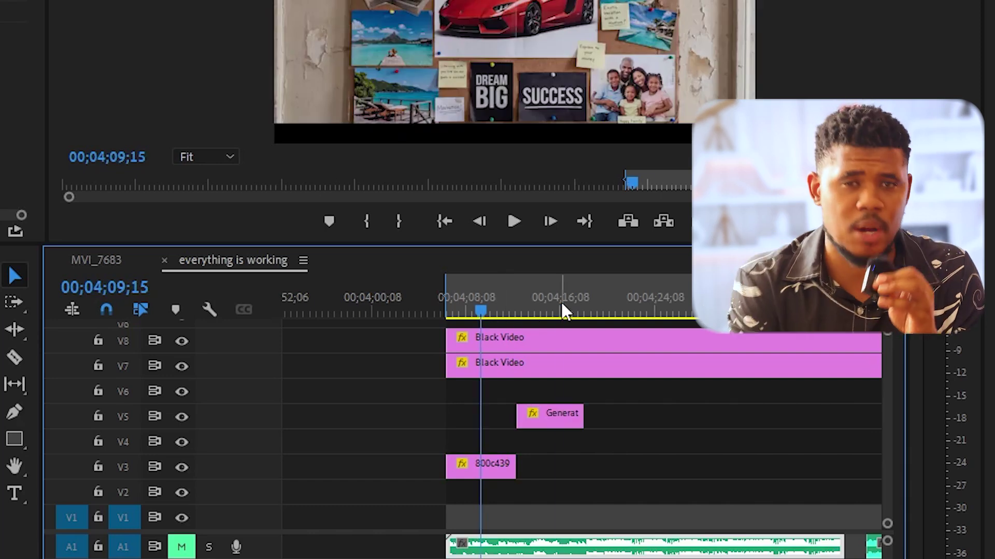
pyautogui.click(618, 307)
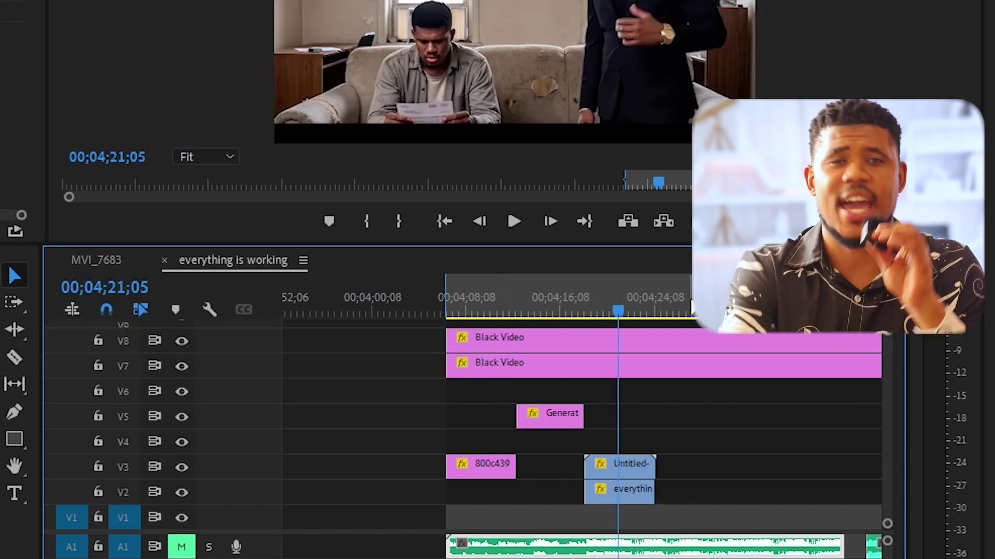
pyautogui.moveTo(618, 309); pyautogui.dragTo(749, 309)
pyautogui.scroll(-3, 714, 331)
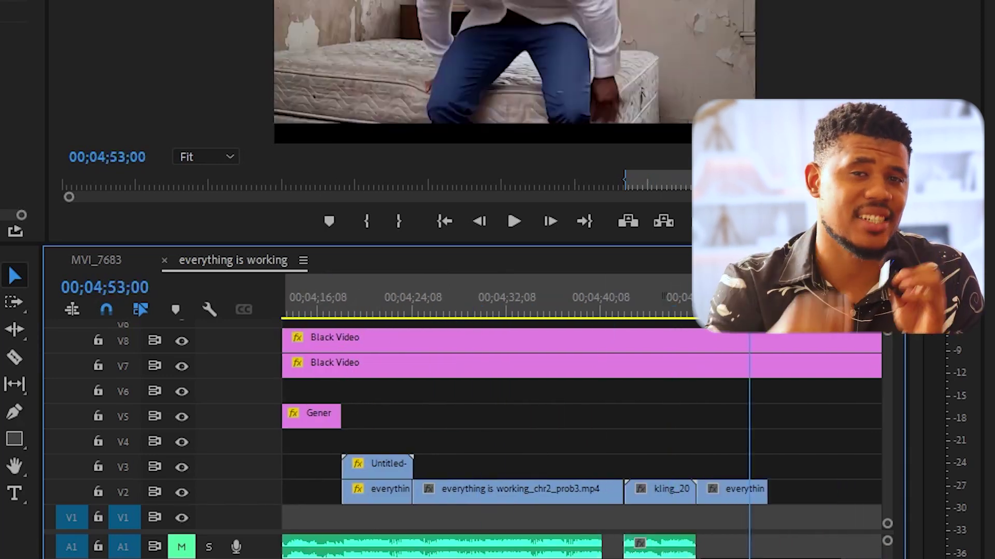